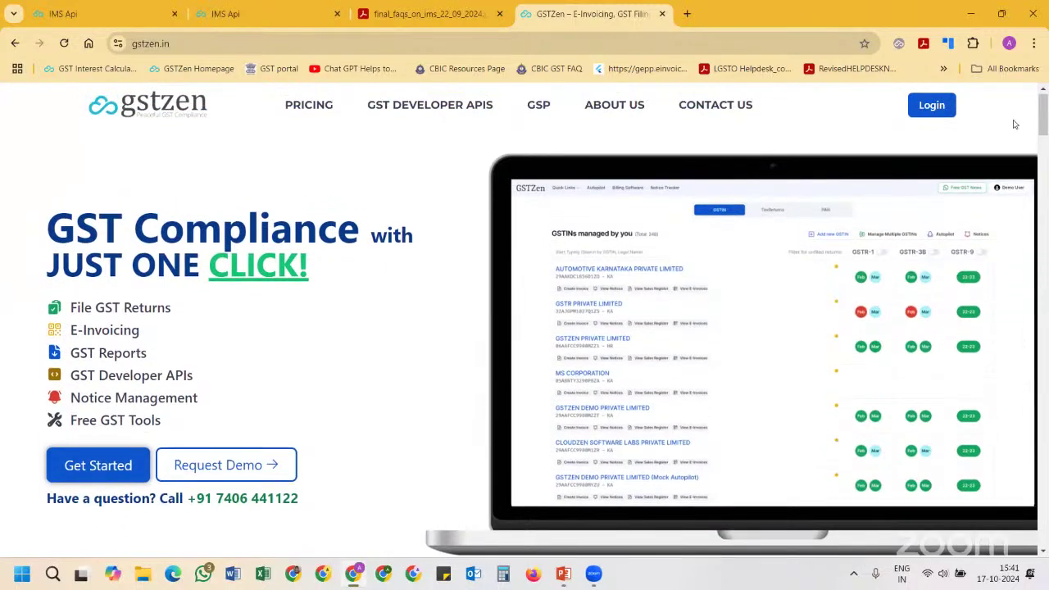
Log in to GSTZen with the suggested demo account e-mail and dismiss the save-password prompt
left_click(939, 113)
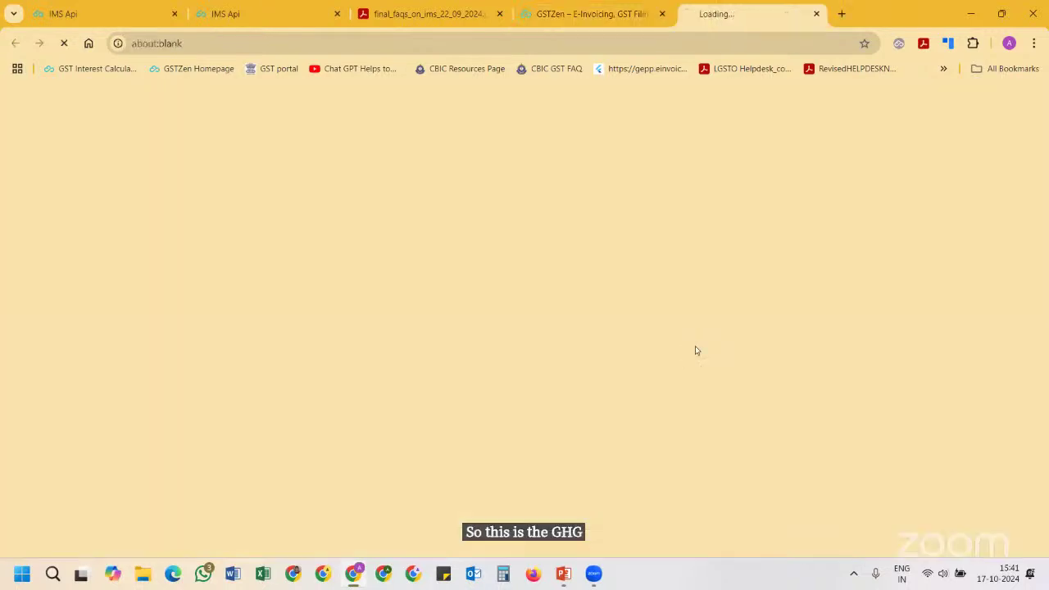
left_click(380, 261)
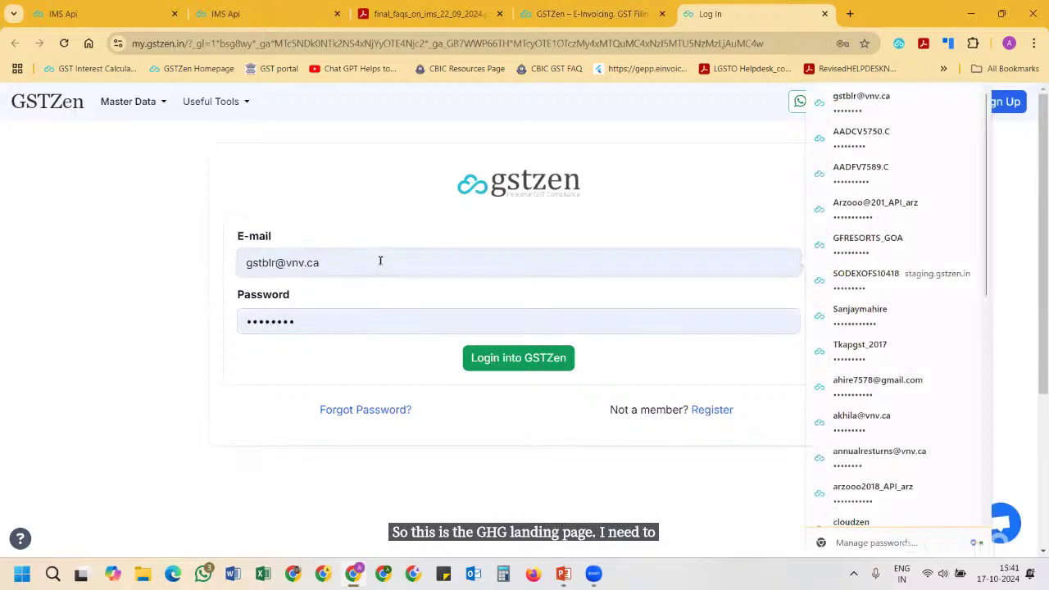
key("ctrl+a")
type("demo")
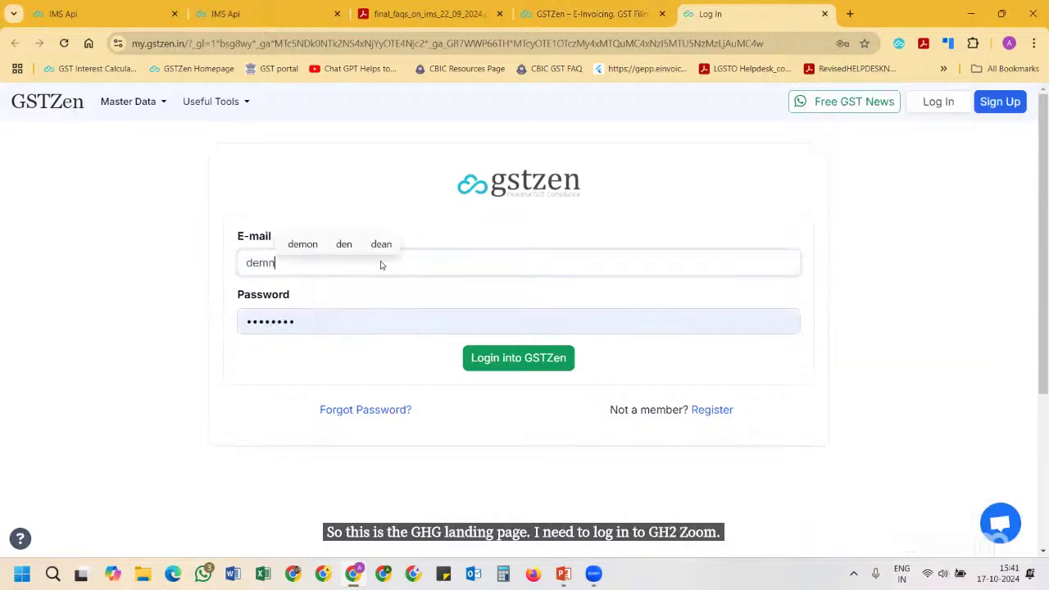
key("BackSpace")
key("Down")
key("Return")
key("Return")
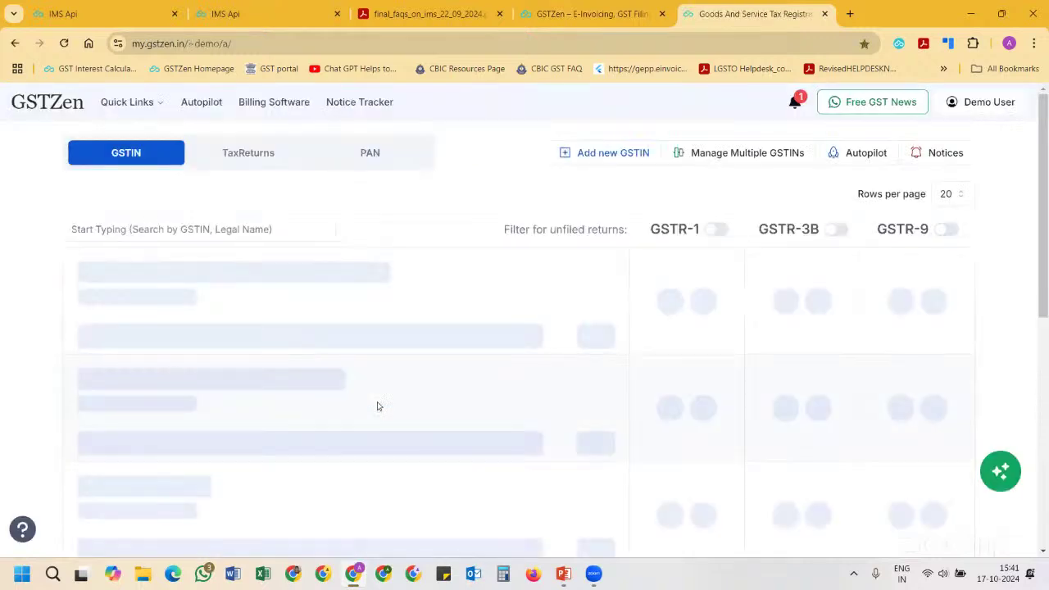
left_click(642, 236)
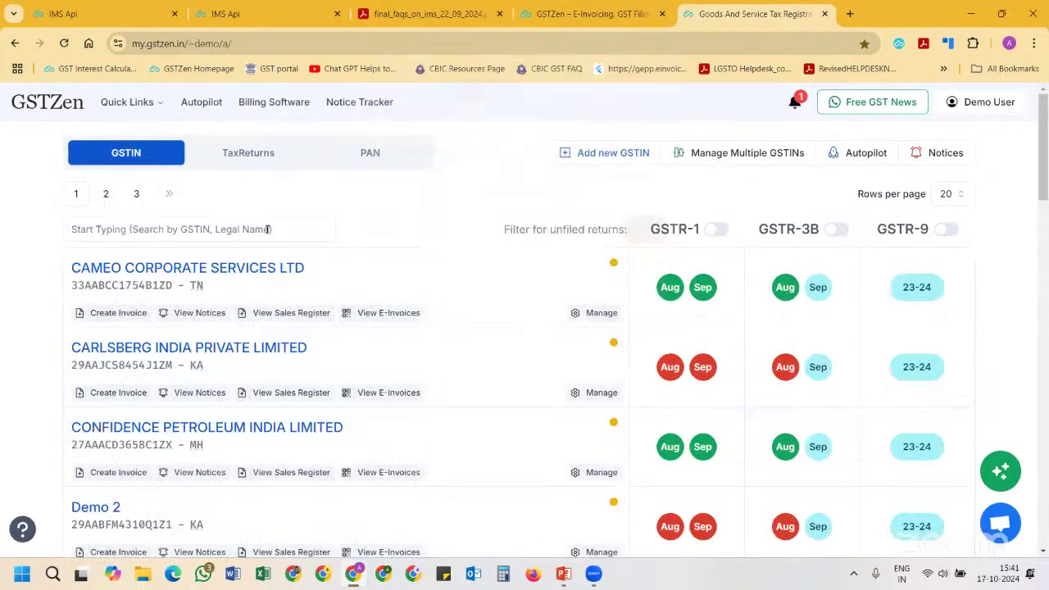
Search 'zzt', open GSTZEN DEMO PRIVATE LIMITED and list its downloadable reports
left_click(259, 229)
type("zzt")
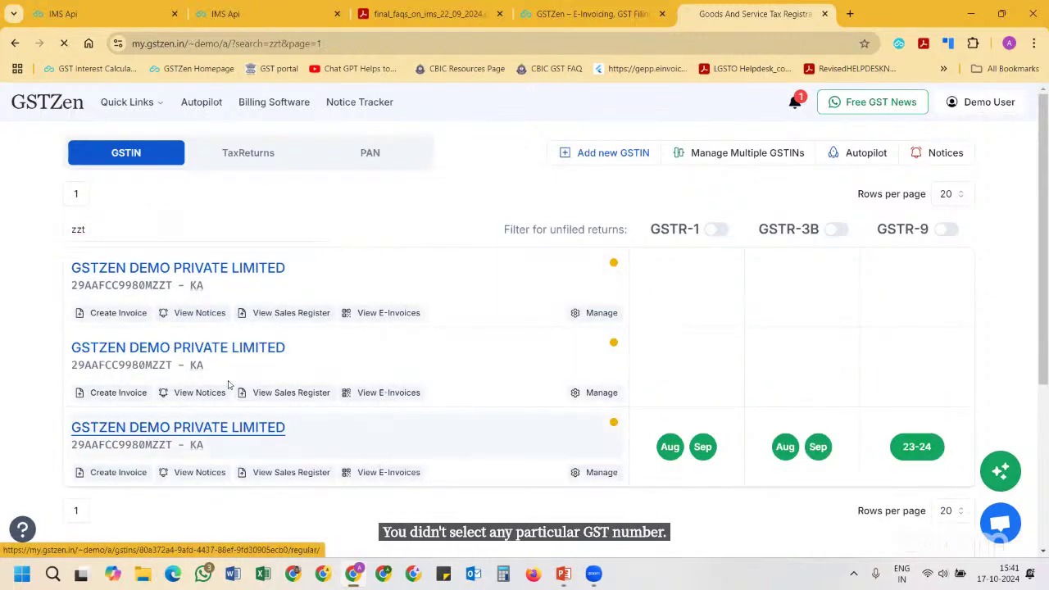
left_click(291, 392)
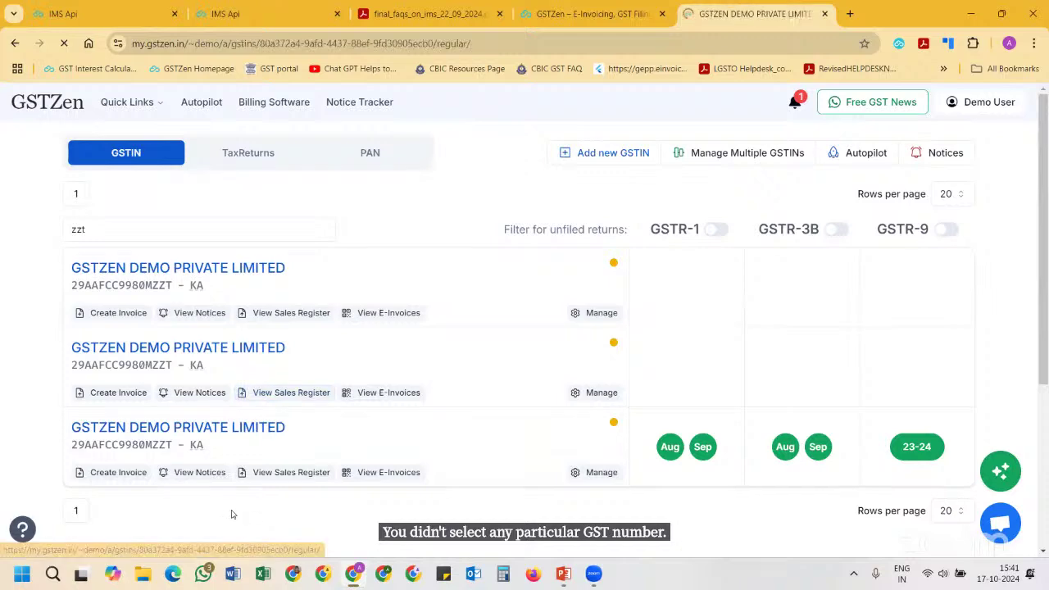
left_click(143, 322)
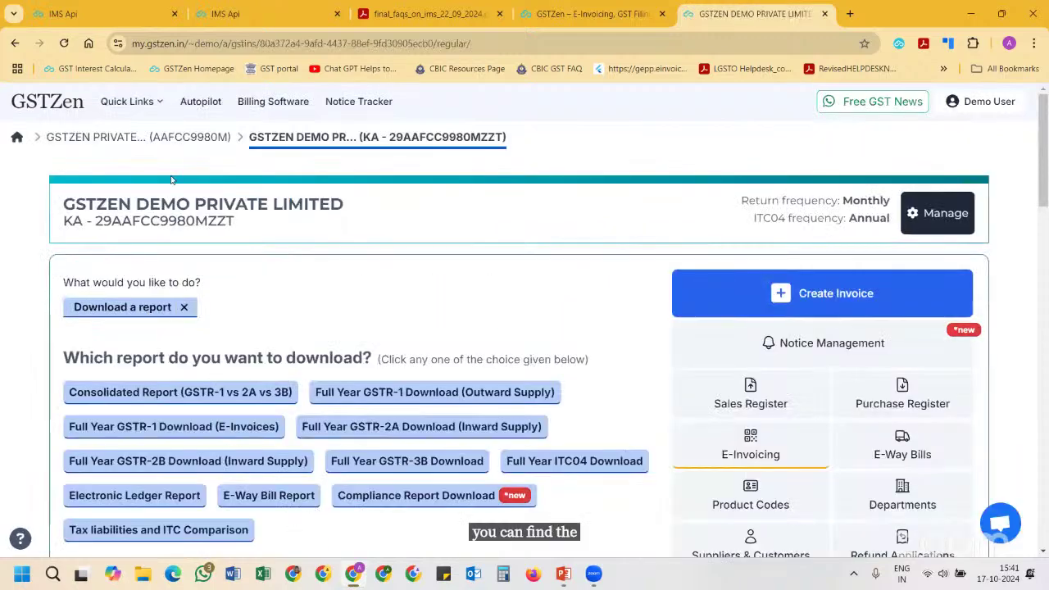
Return to the GSTZEN DEMO company page, open its IMS report and begin the GST portal login
left_click(74, 13)
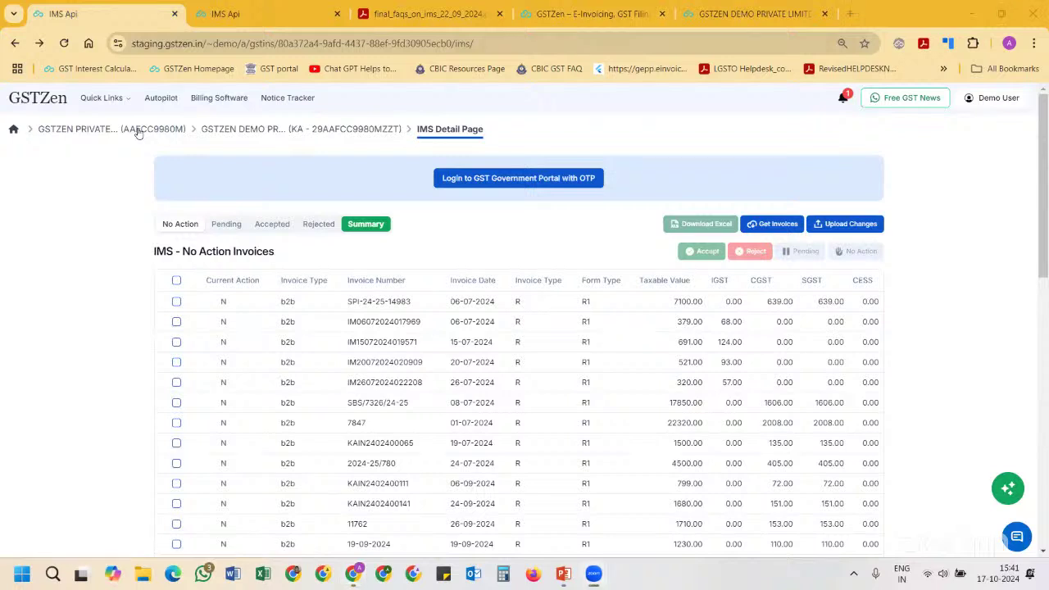
key("alt+Tab")
left_click(220, 132)
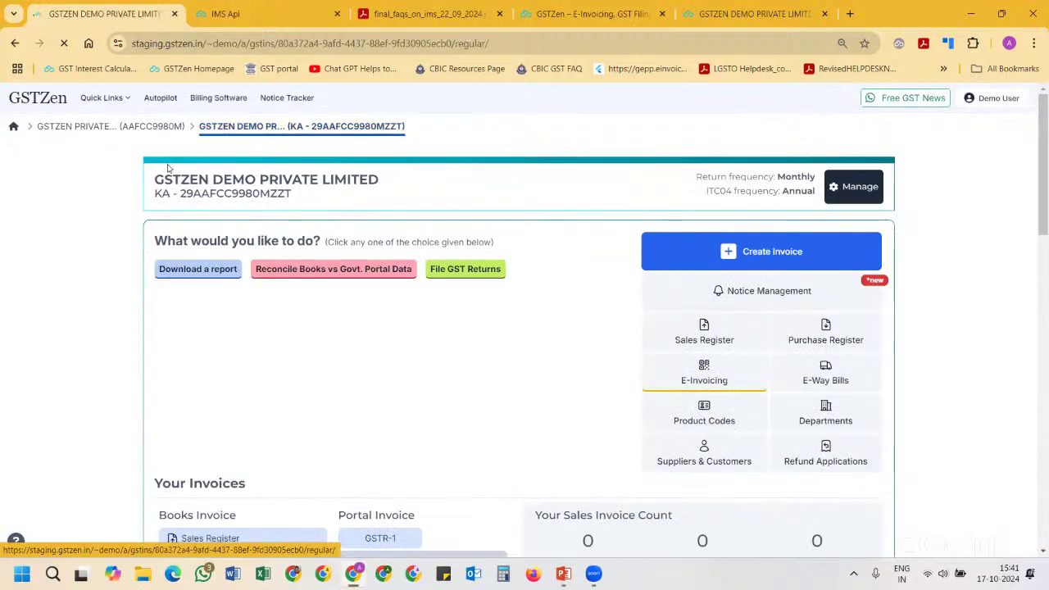
left_click(199, 273)
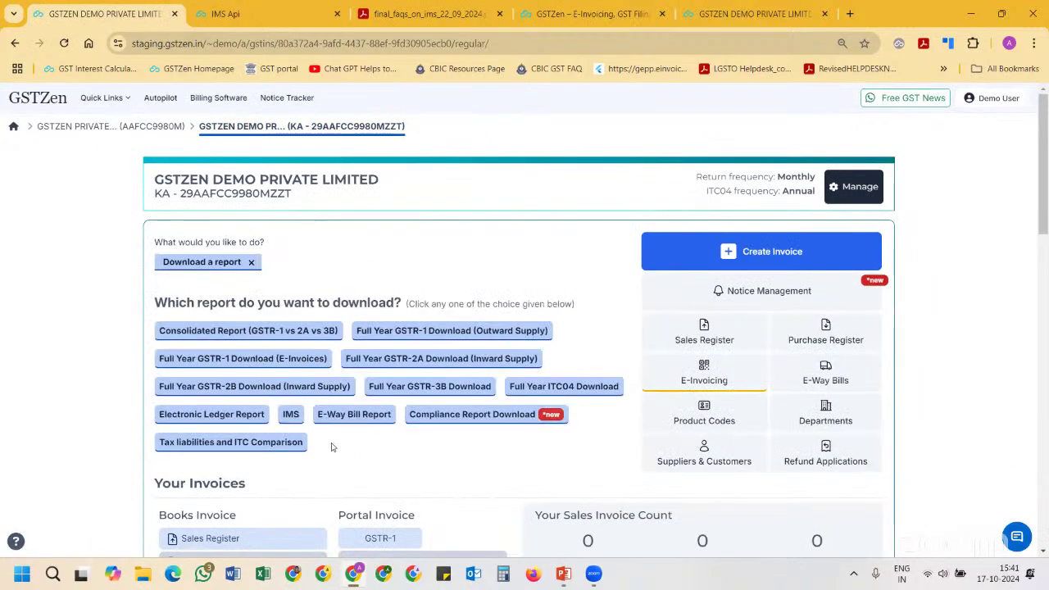
left_click(291, 414)
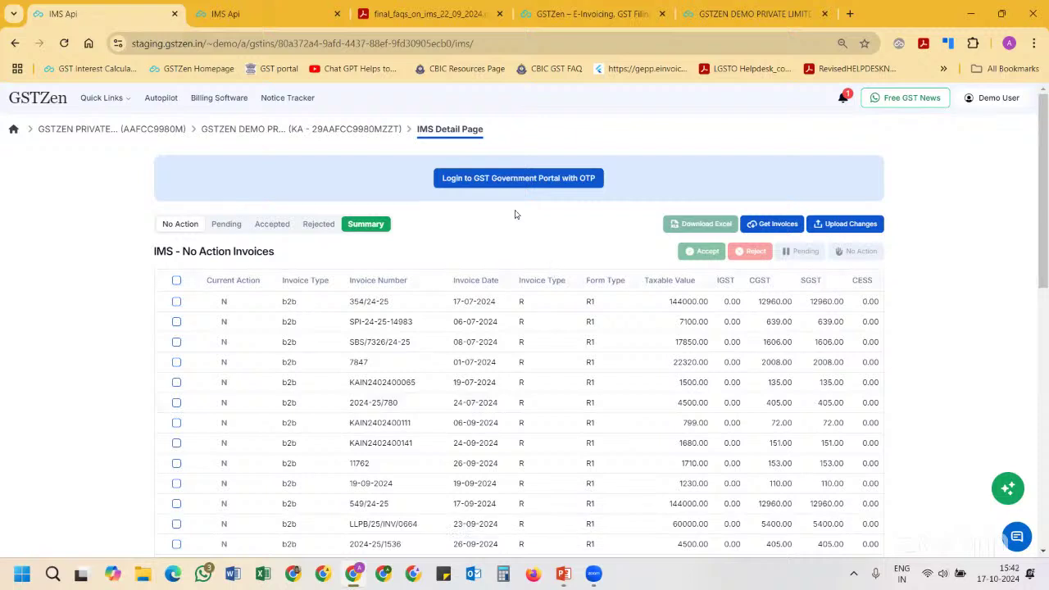
left_click(466, 181)
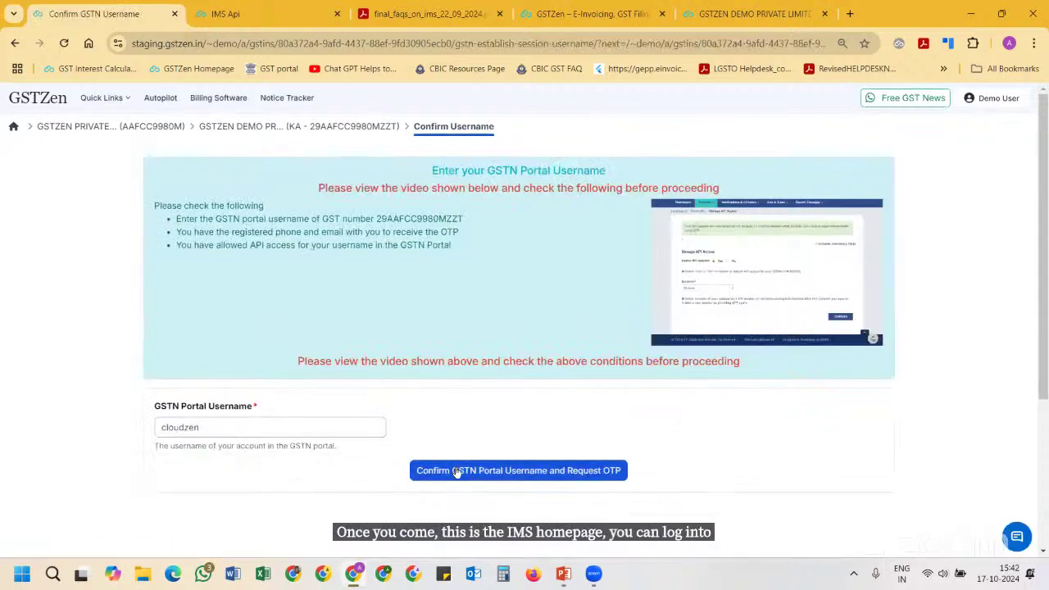
Confirm the portal username, request an OTP, enter the OTP and log in
left_click(456, 471)
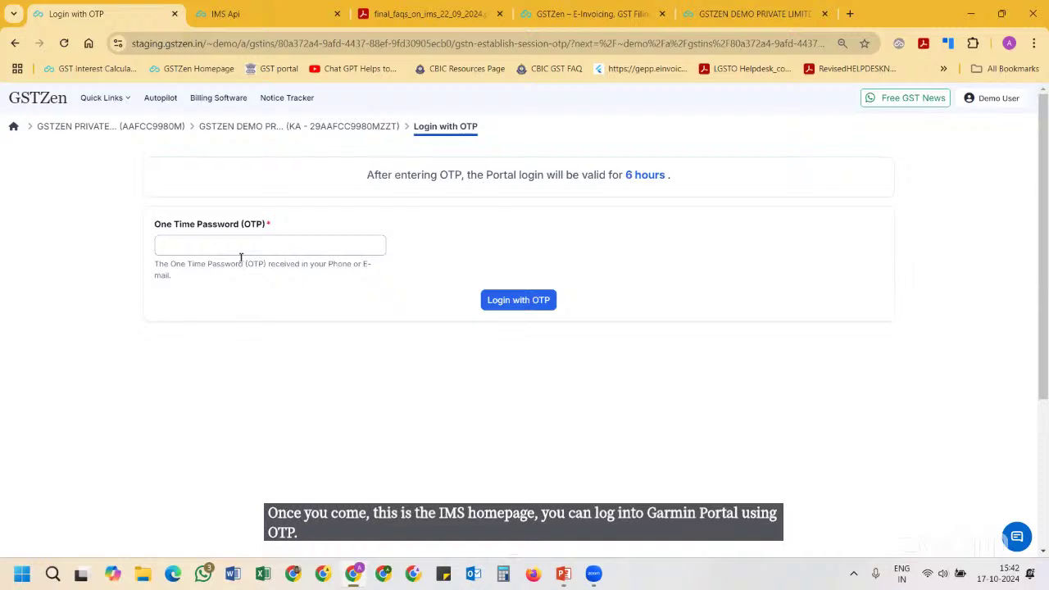
left_click(241, 255)
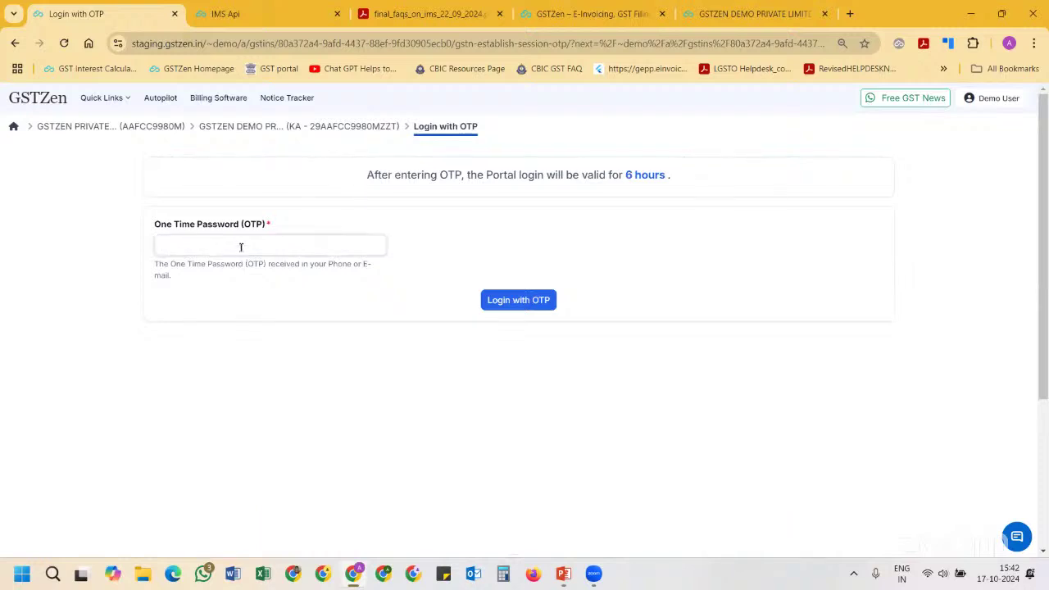
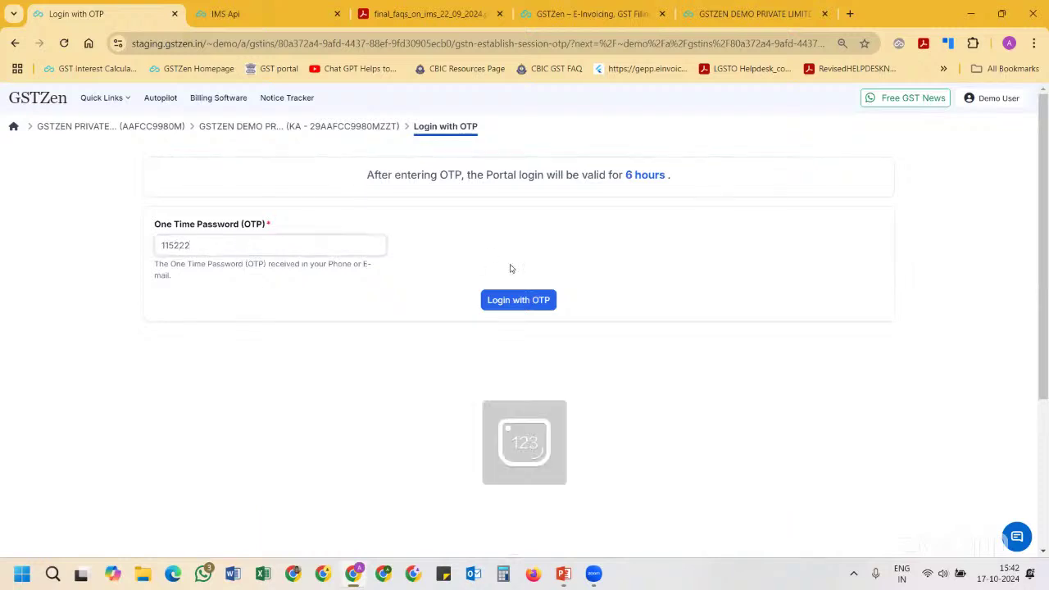
left_click(519, 301)
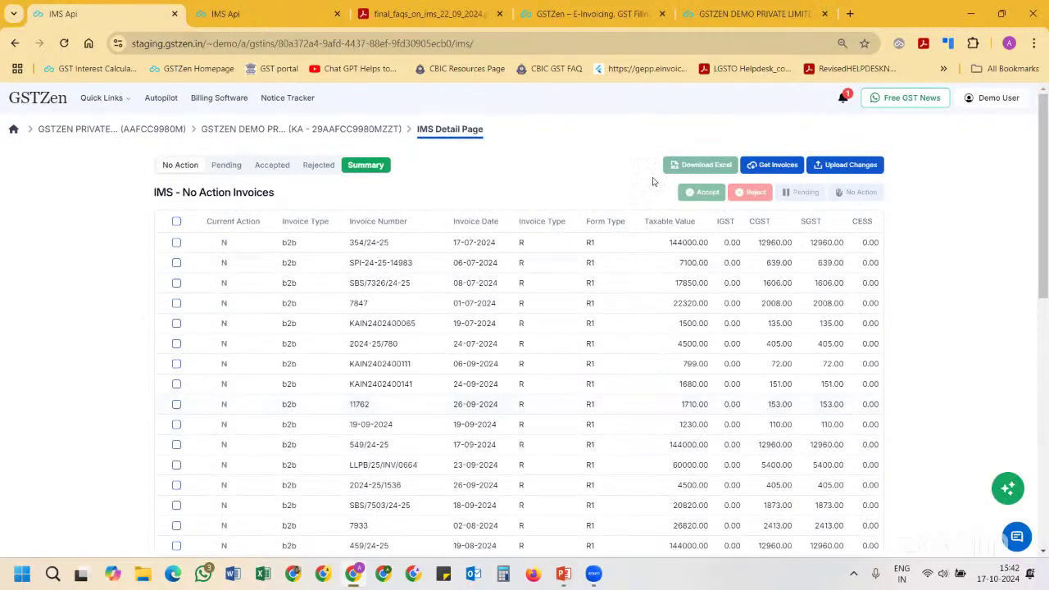
Fetch invoices from the GST portal and look over the listed invoice rows
left_click(755, 167)
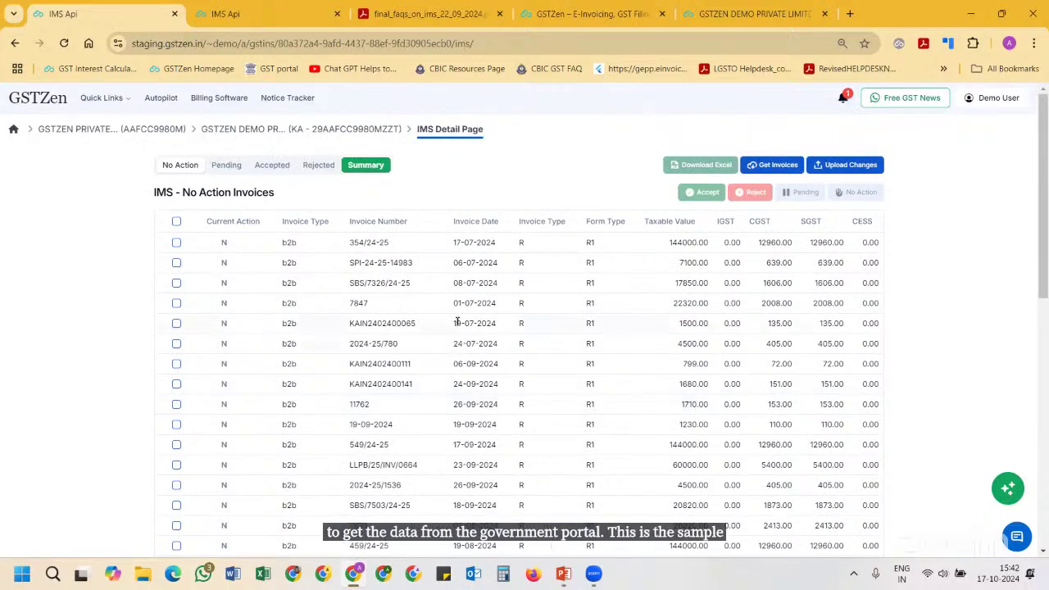
scroll(459, 323, "down", 2)
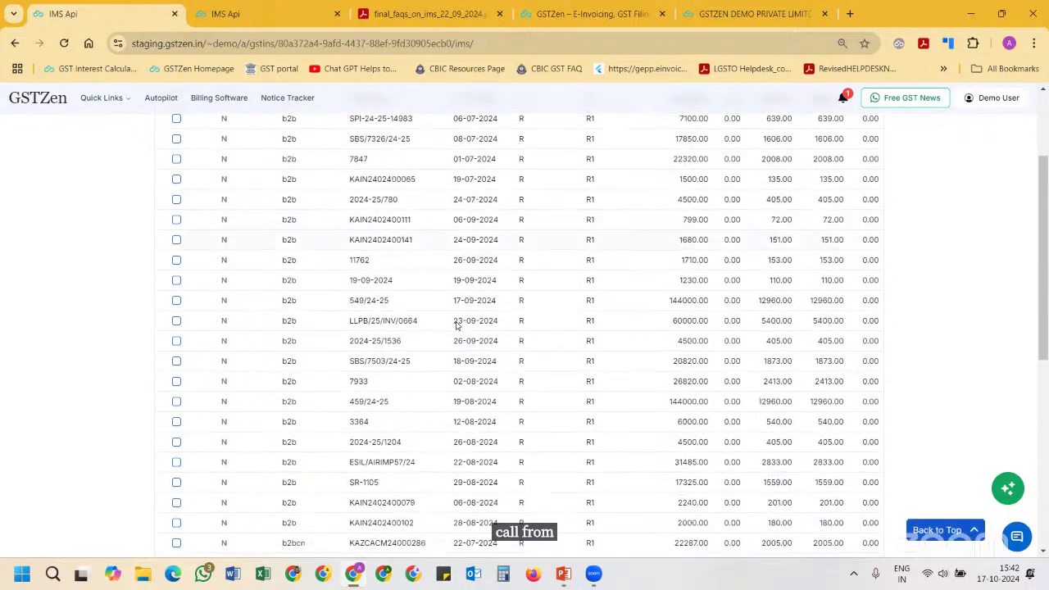
scroll(459, 323, "up", 2)
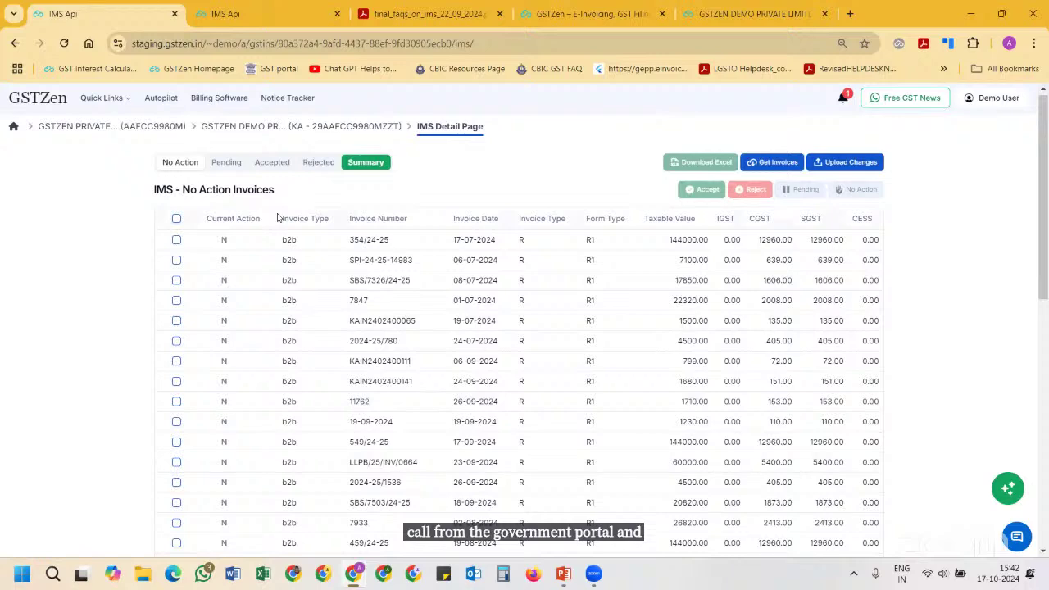
left_click_drag(277, 217, 323, 371)
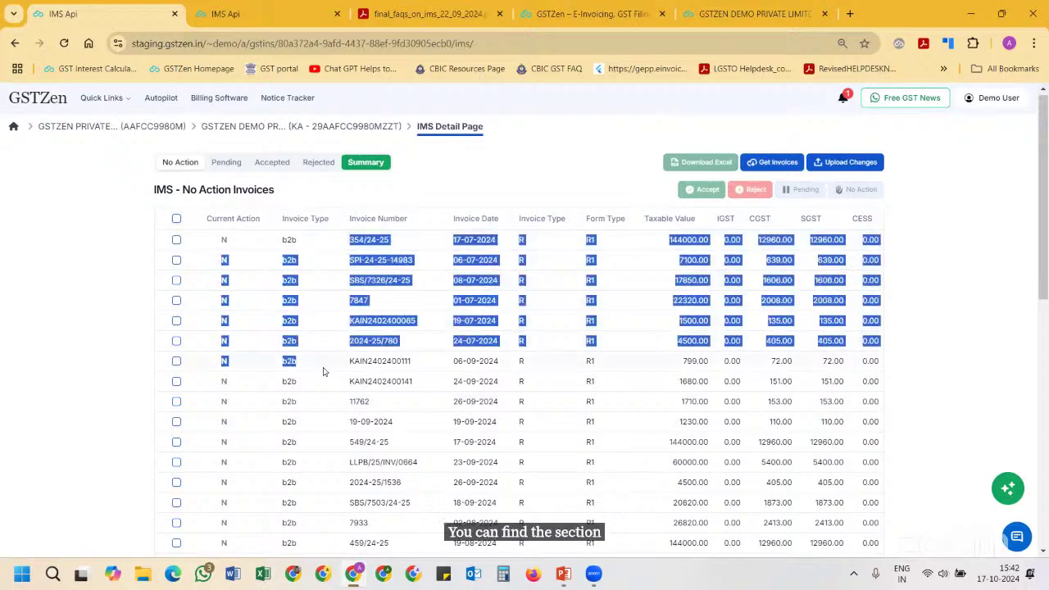
scroll(322, 371, "down", 4)
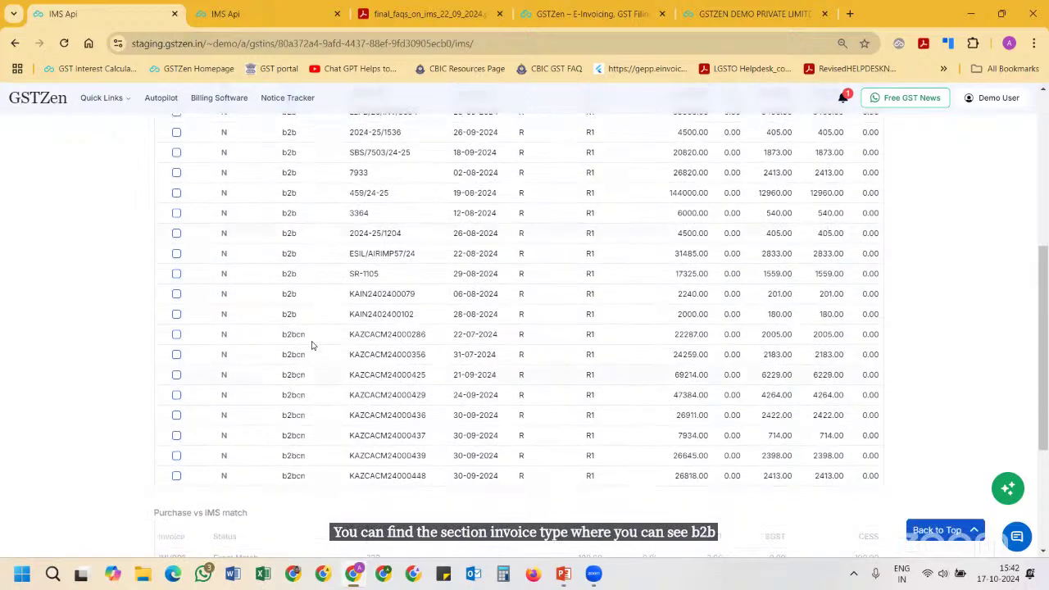
scroll(309, 468, "up", 1)
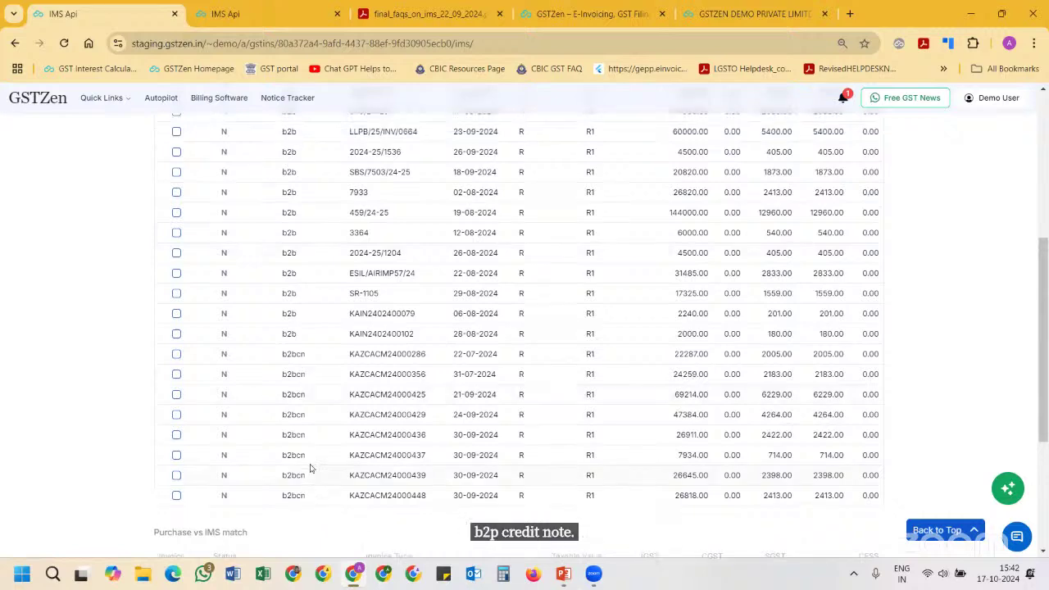
scroll(309, 468, "up", 4)
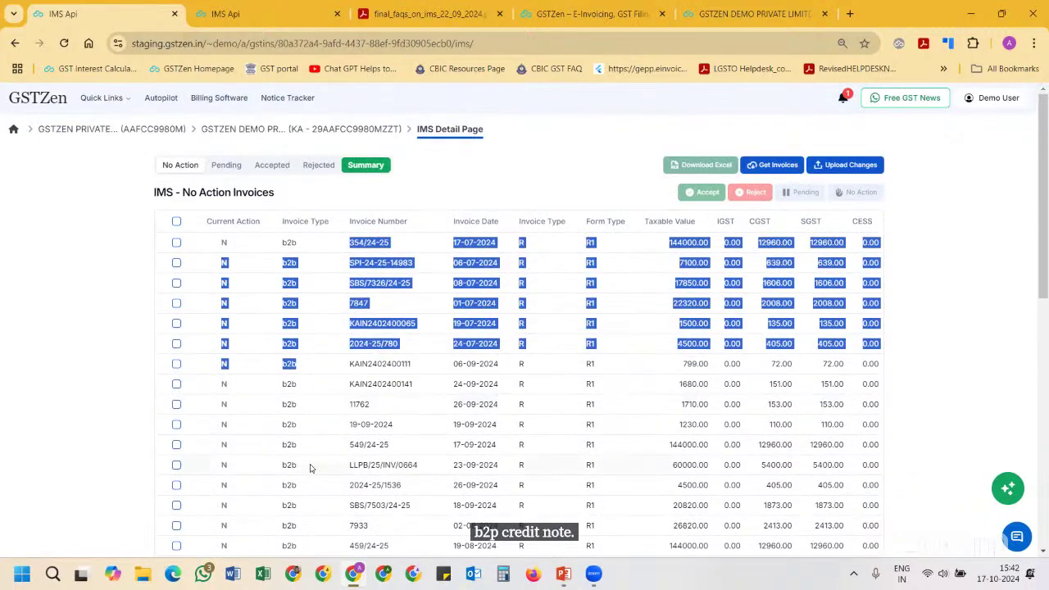
left_click(291, 428)
Review the Pending and Accepted invoices, noting the b2bdn and ecom invoice types
left_click(226, 165)
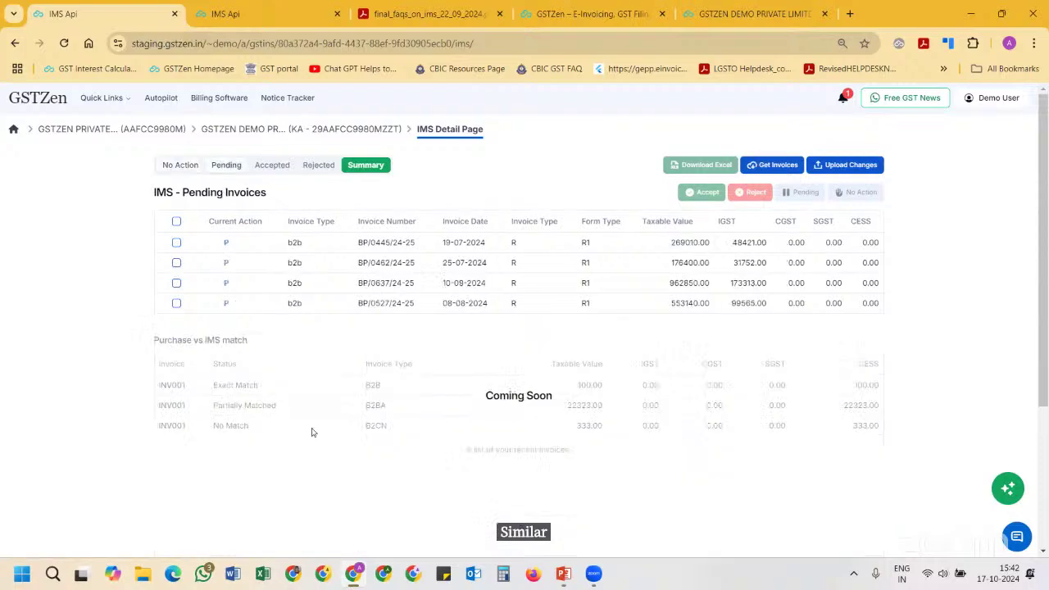
left_click(271, 164)
scroll(279, 262, "down", 10)
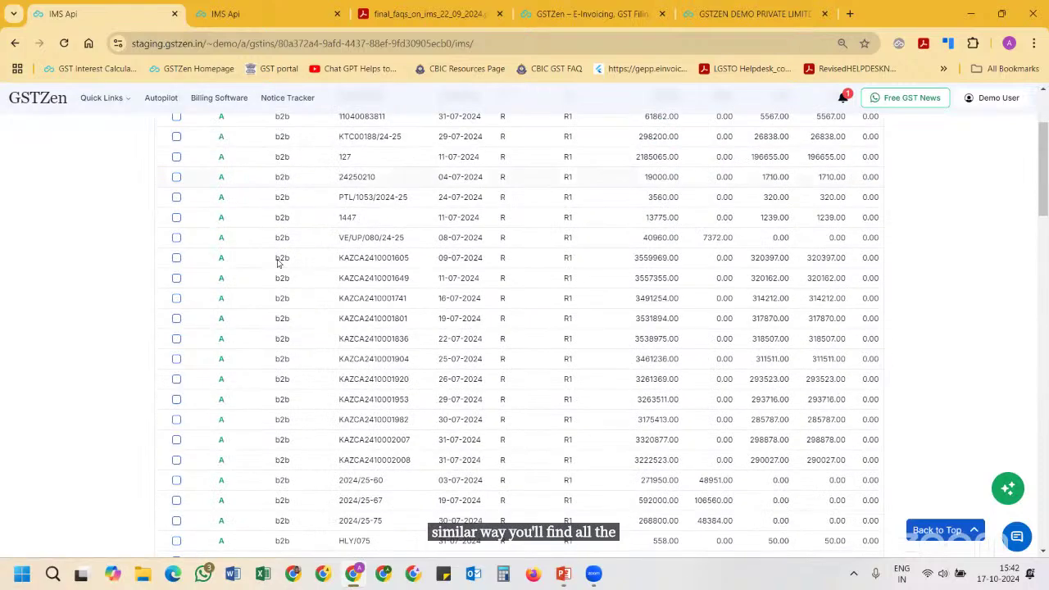
scroll(318, 391, "down", 10)
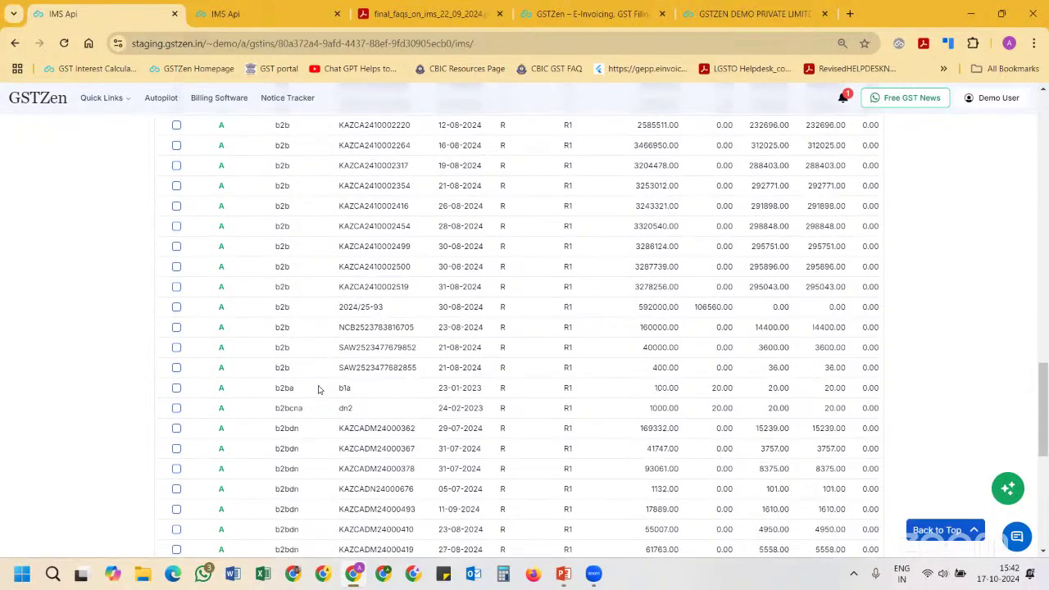
double_click(278, 410)
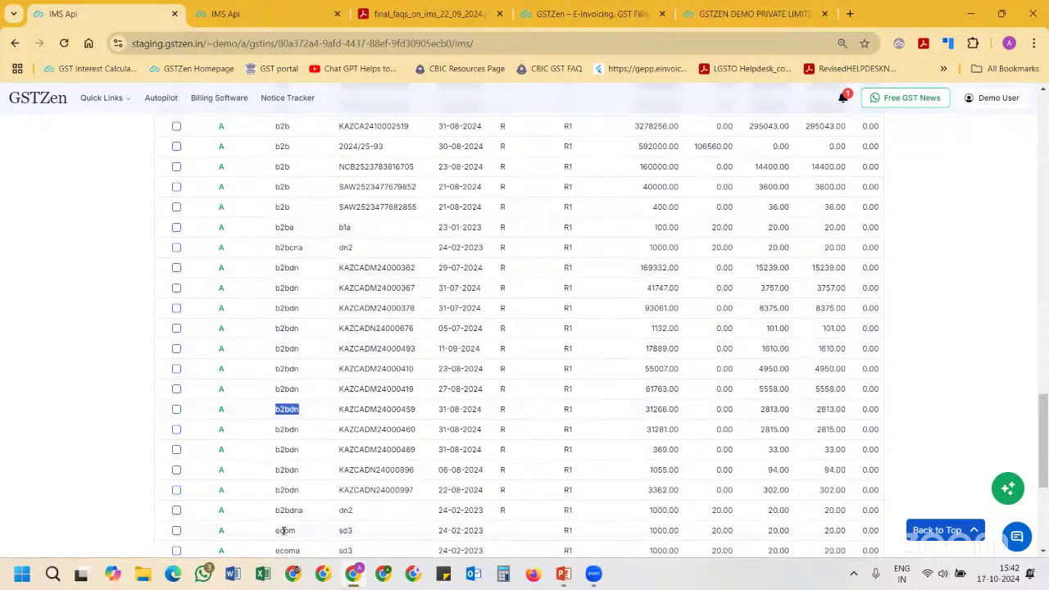
double_click(282, 530)
scroll(282, 531, "down", 1)
scroll(282, 533, "up", 20)
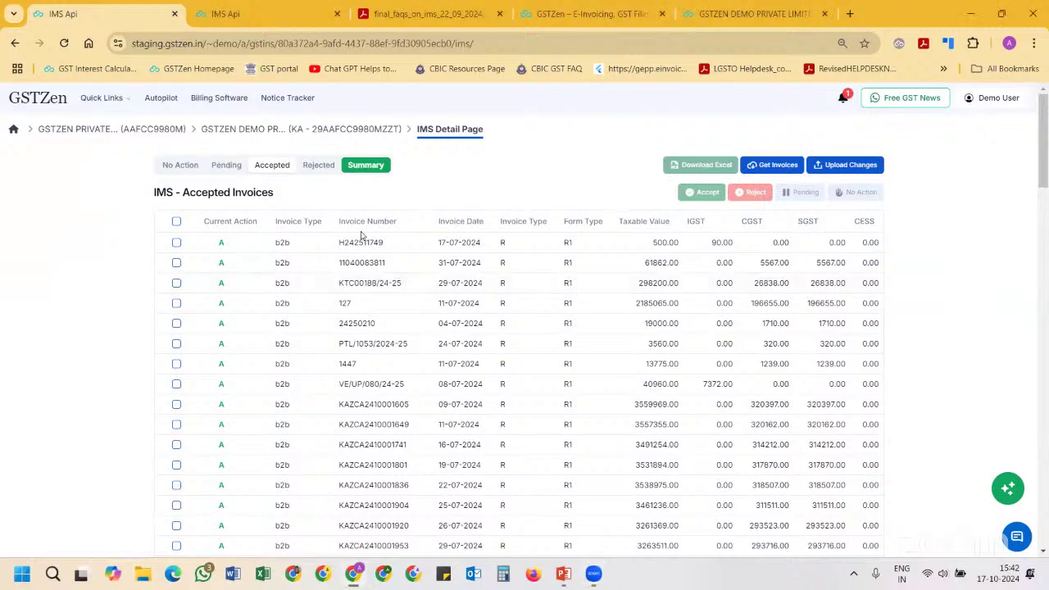
Return to the No Action invoices and tick invoice 354/24-25
left_click(180, 166)
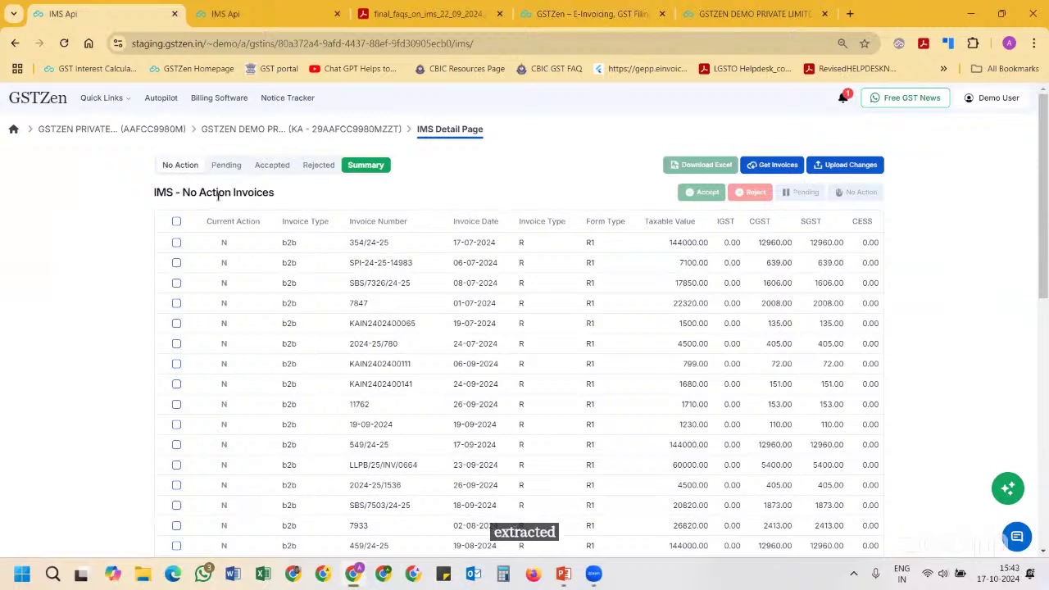
triple_click(193, 192)
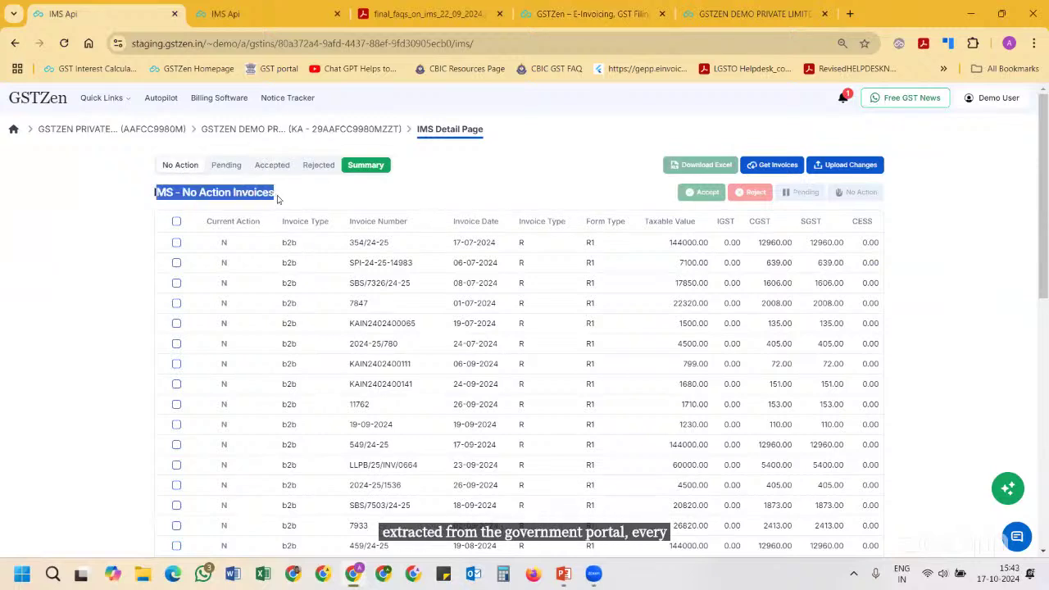
left_click(416, 278)
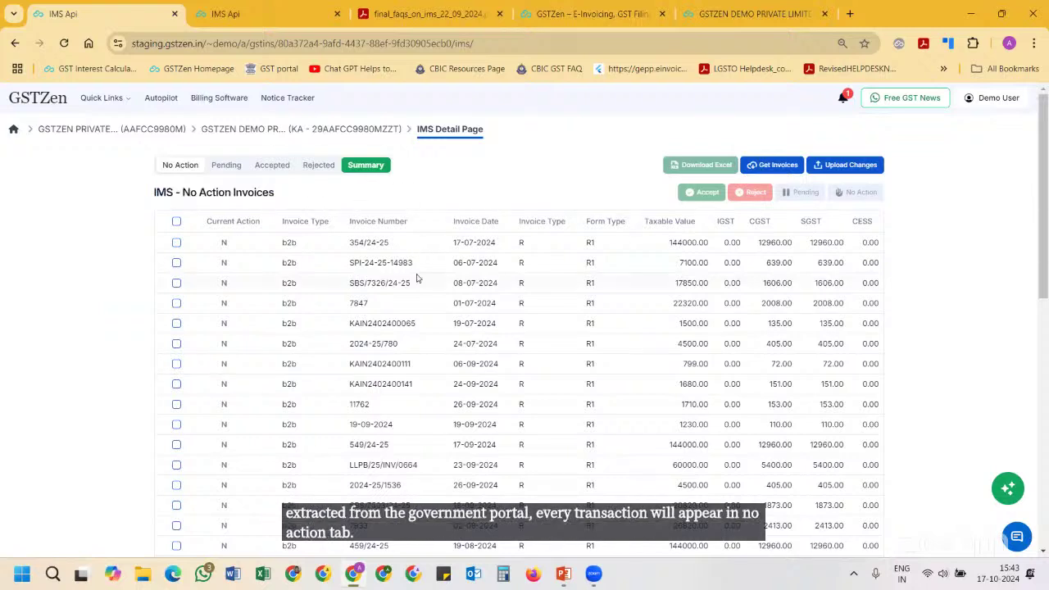
left_click(176, 242)
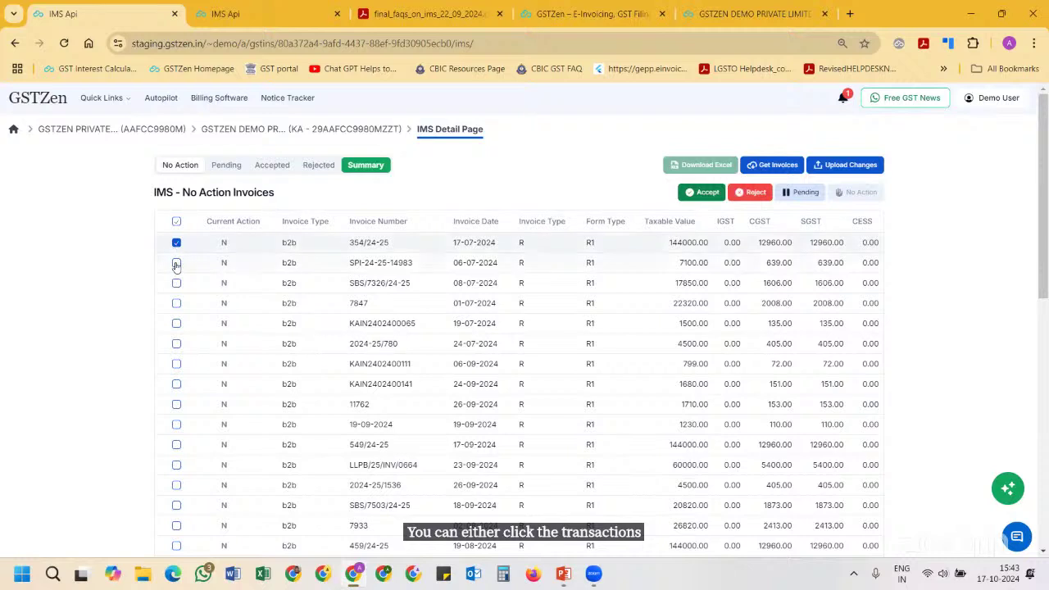
Accept the two ticked invoices, save the change and confirm 354/24-25 appears under Accepted
left_click(709, 198)
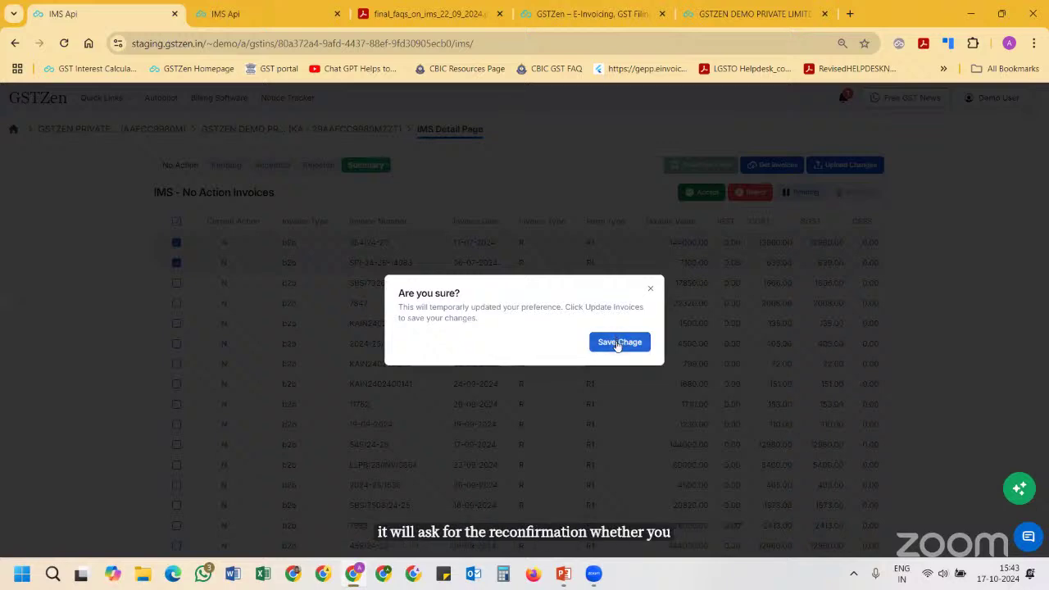
left_click(618, 342)
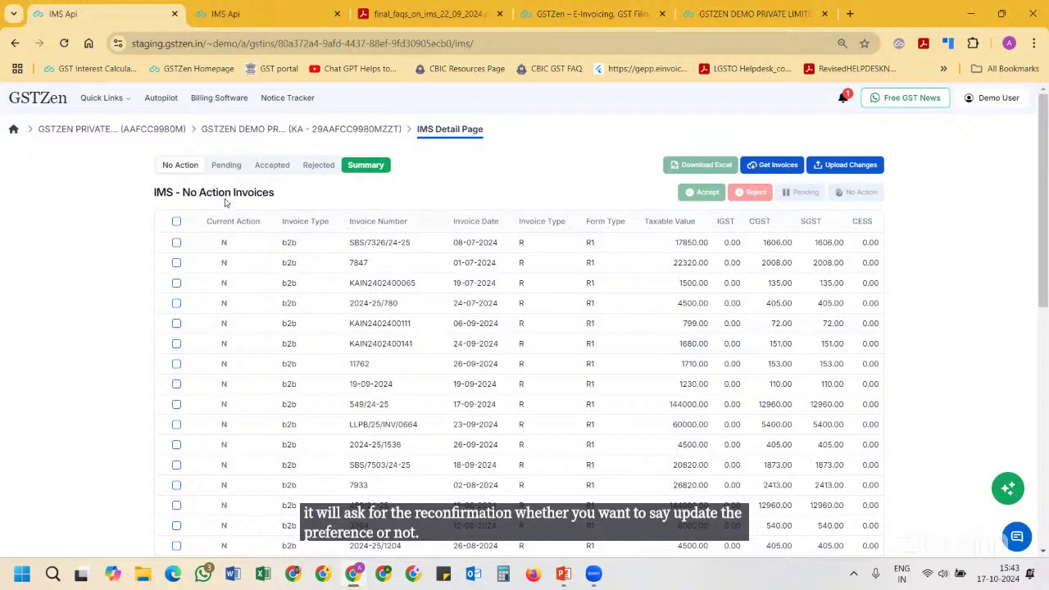
left_click(272, 165)
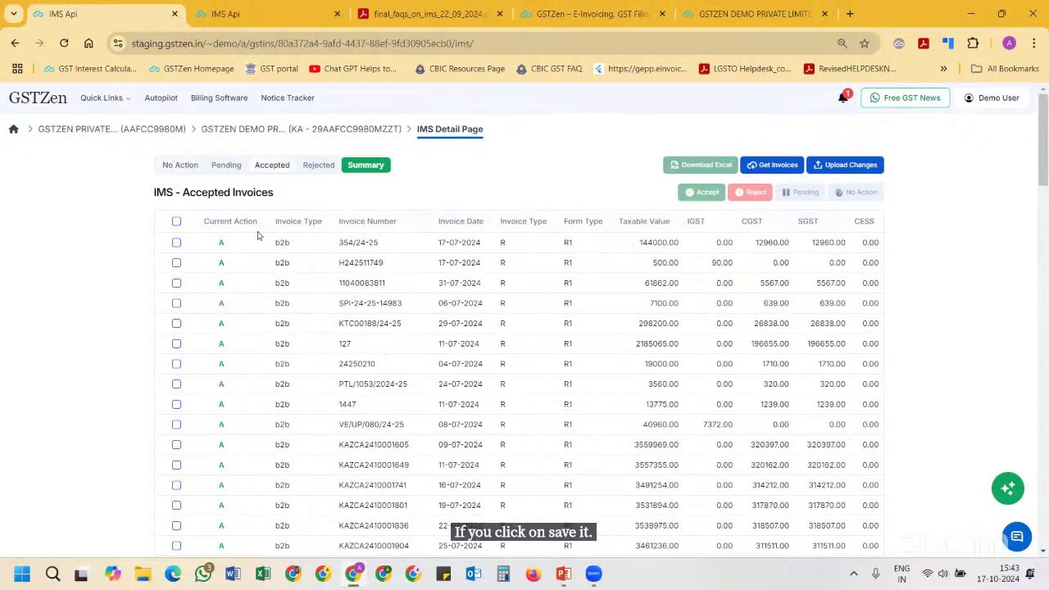
left_click_drag(210, 242, 263, 265)
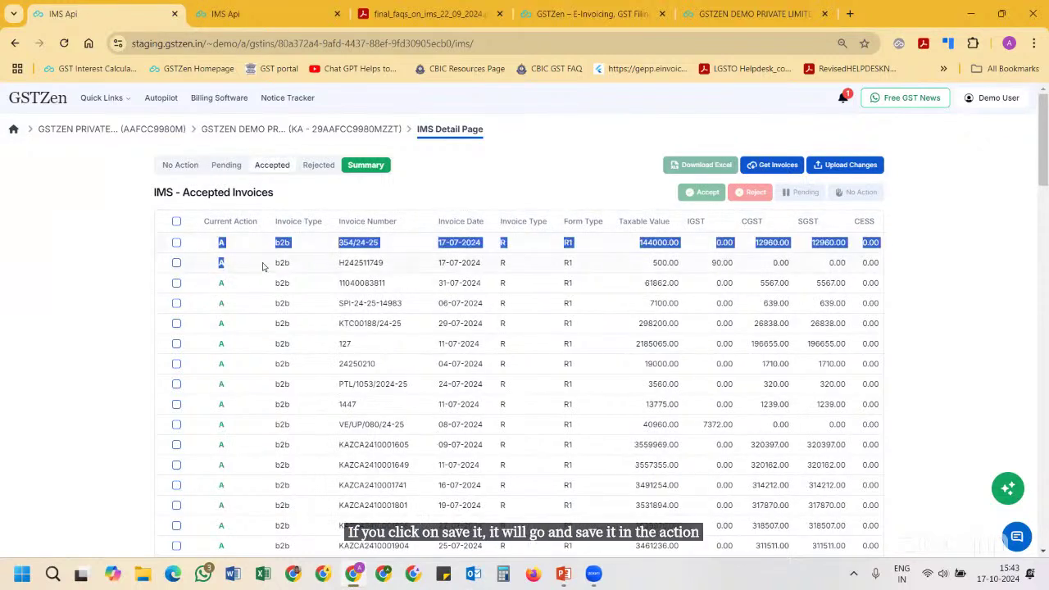
left_click(263, 265)
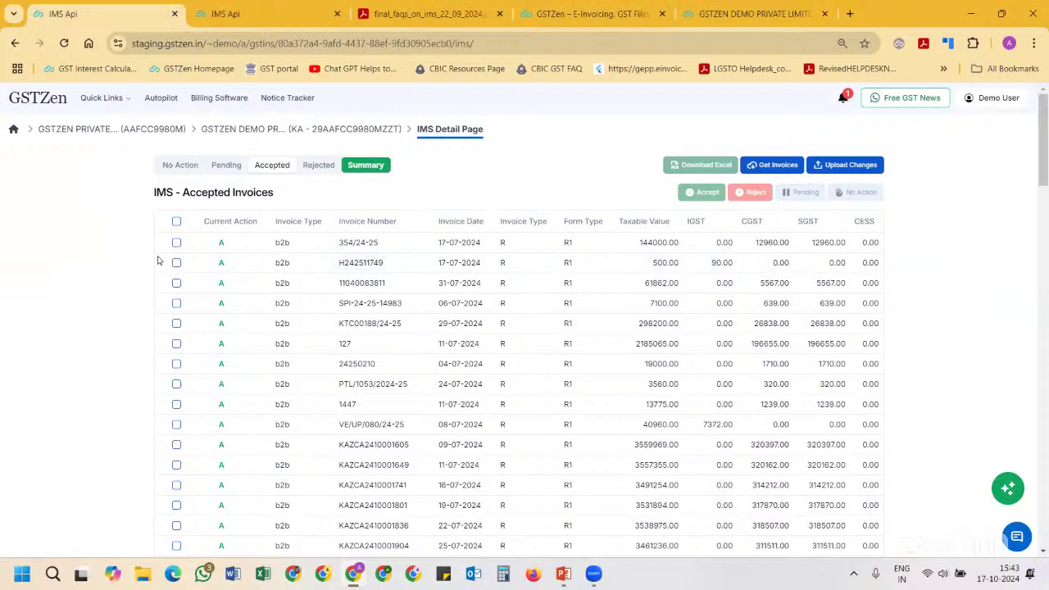
Check the Pending and Accepted lists, then show the Rejected invoices
left_click(229, 168)
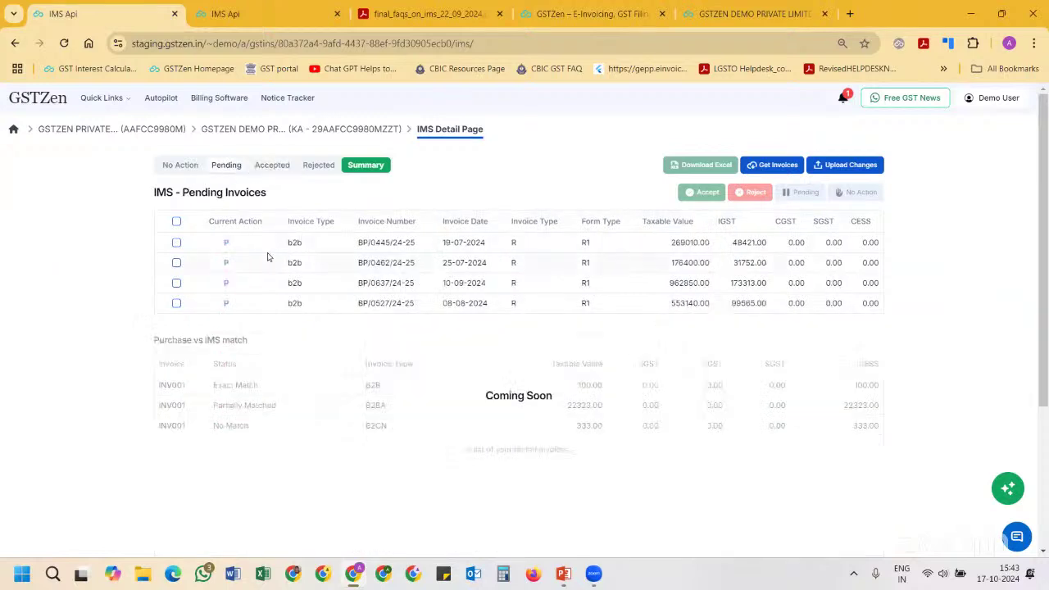
left_click(277, 166)
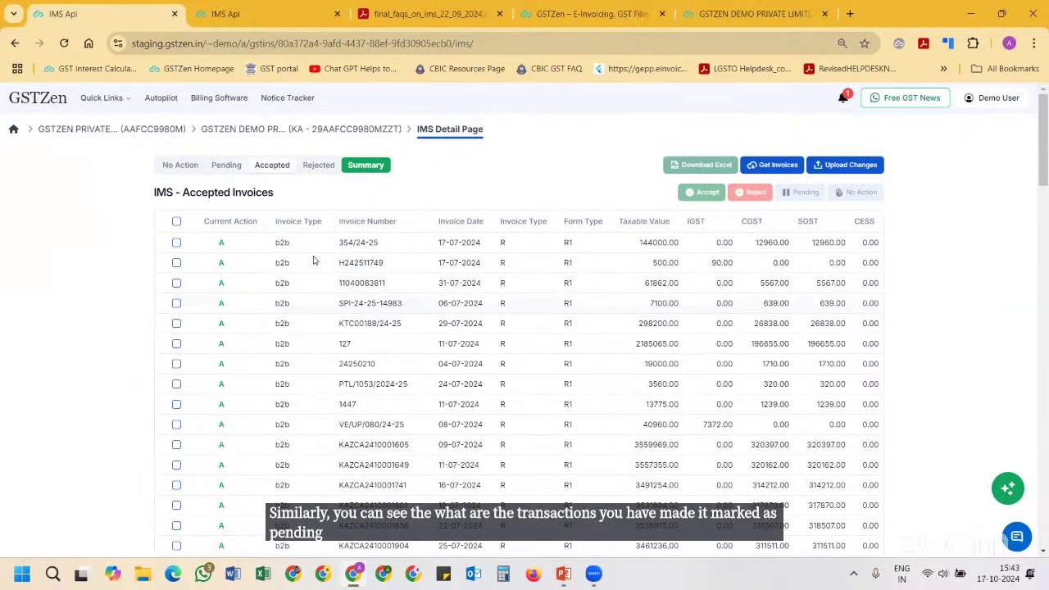
left_click(319, 164)
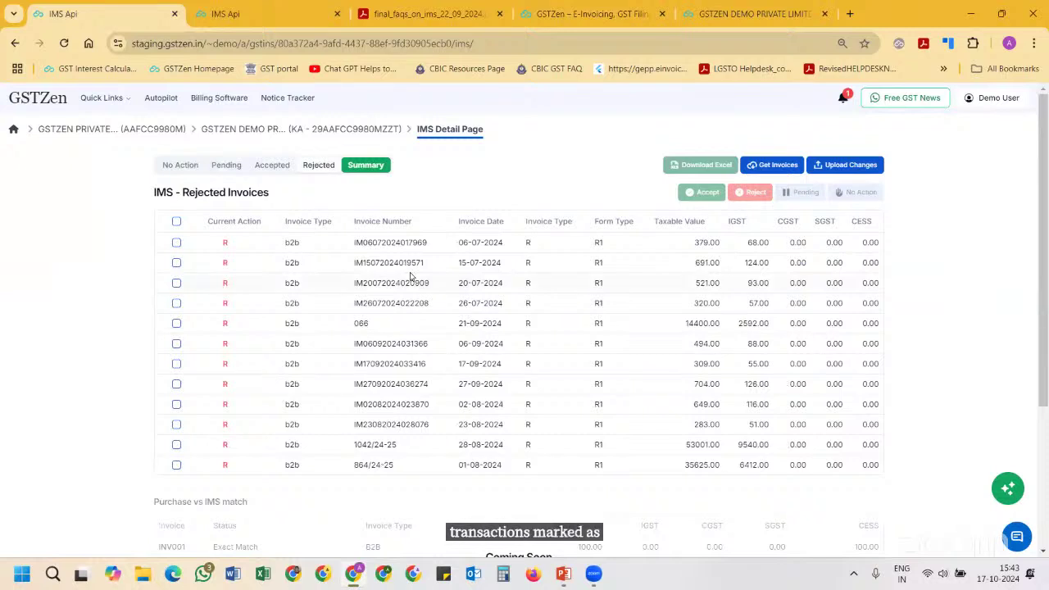
Select all twelve rejected invoices and save them back to No Action
scroll(410, 276, "down", 1)
scroll(411, 276, "up", 1)
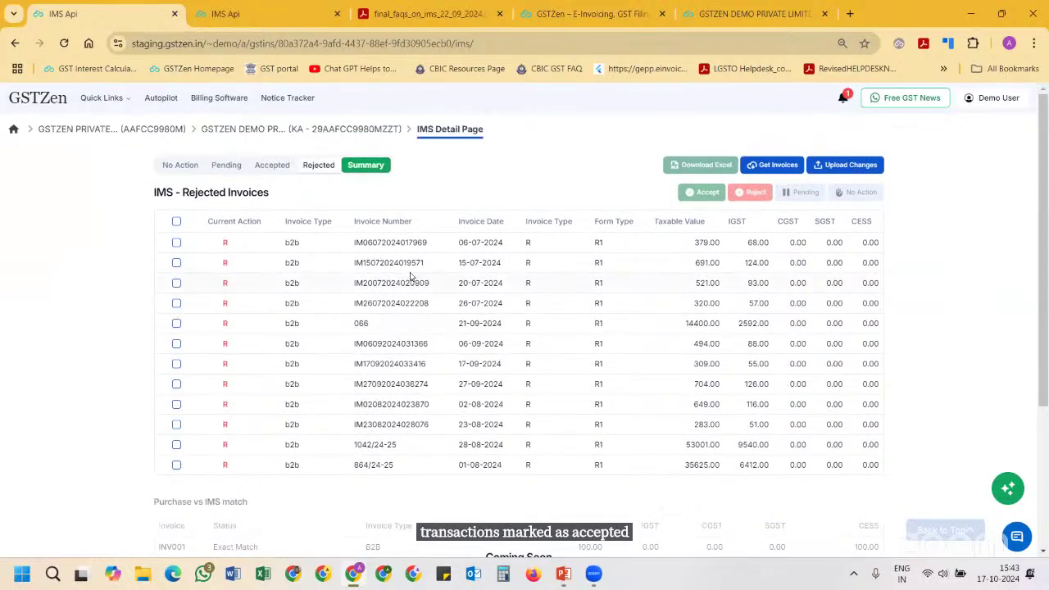
left_click(175, 222)
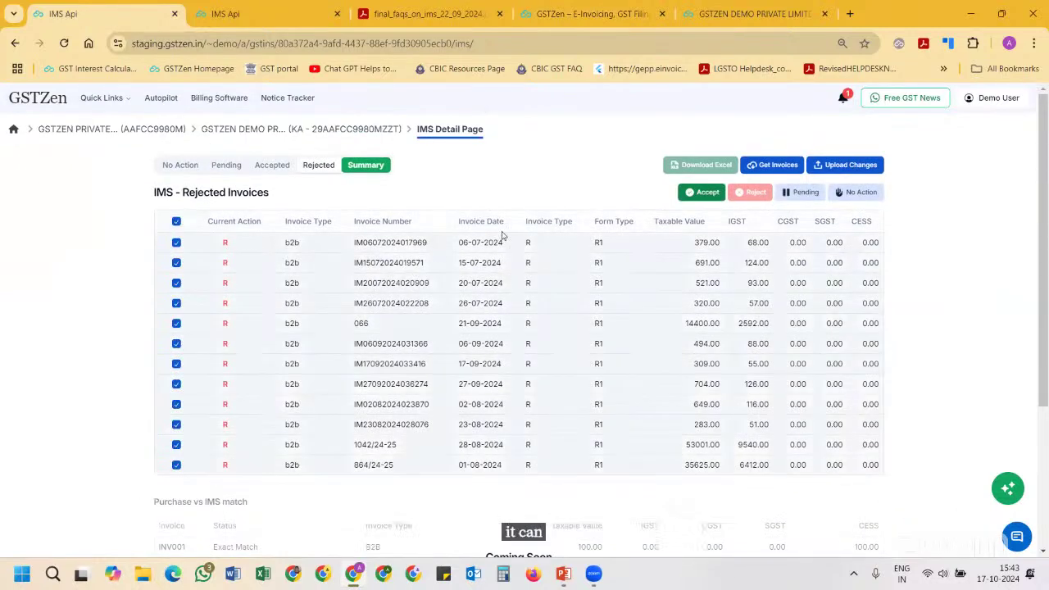
left_click(850, 193)
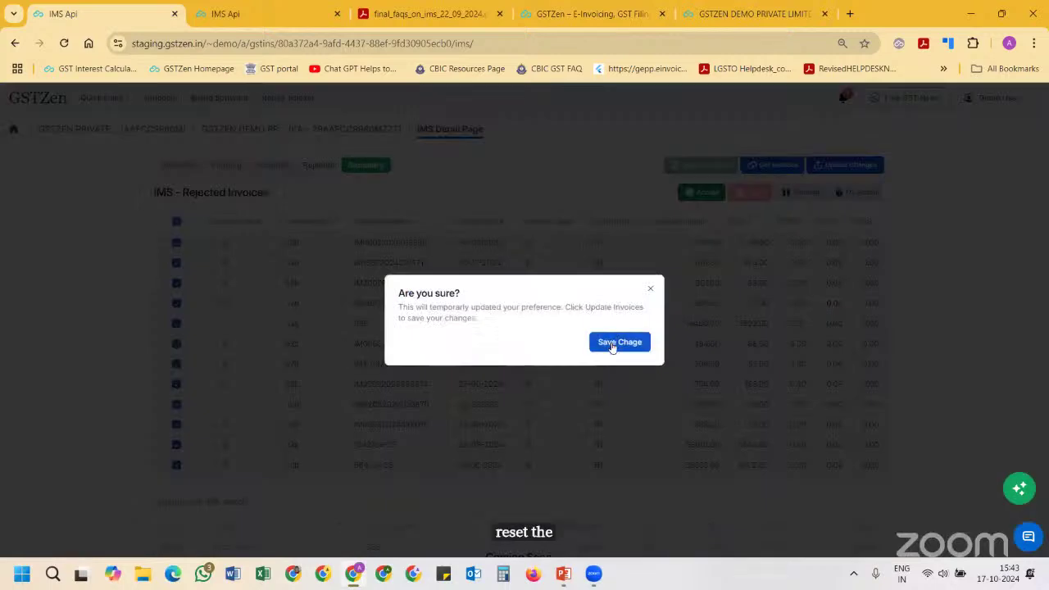
left_click(612, 344)
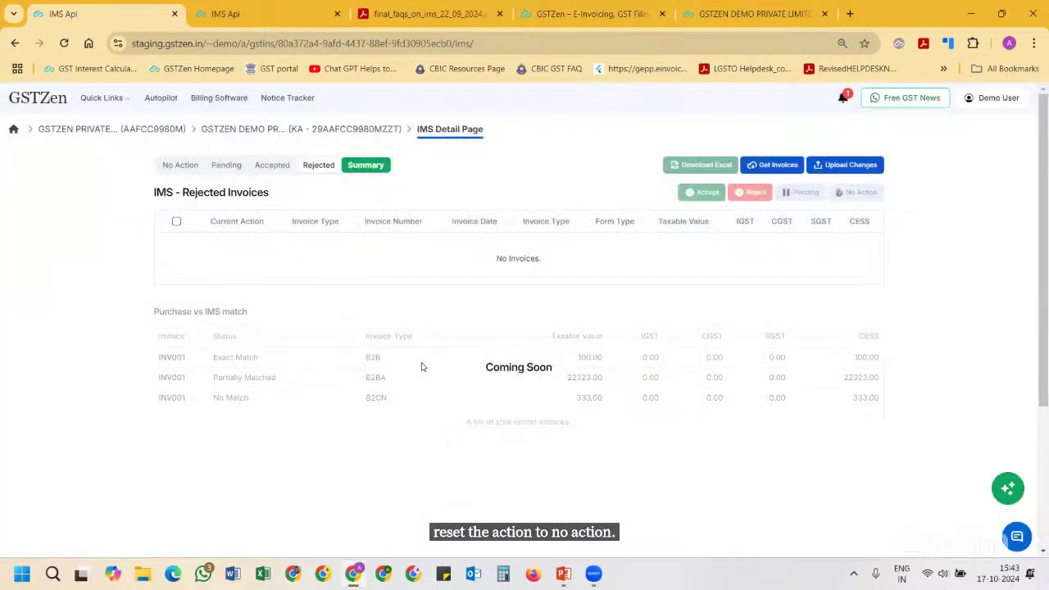
left_click(177, 165)
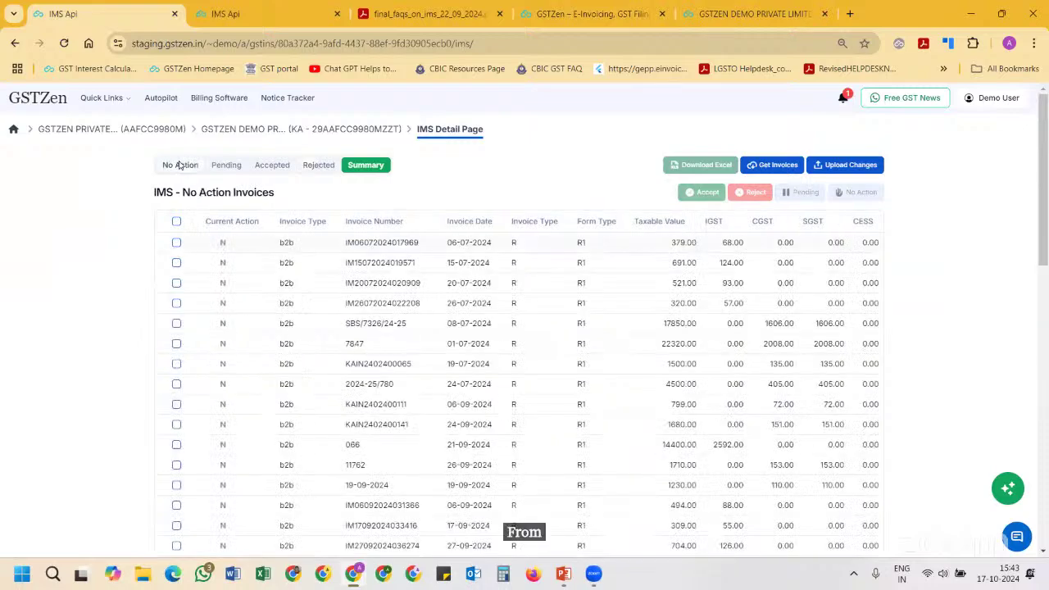
scroll(179, 164, "down", 1)
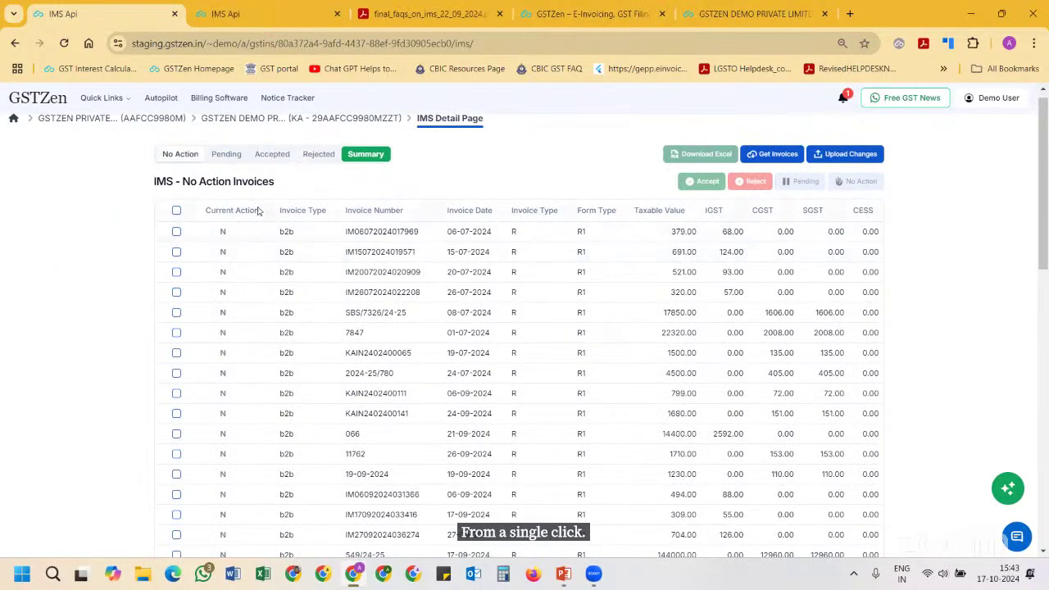
left_click(176, 231)
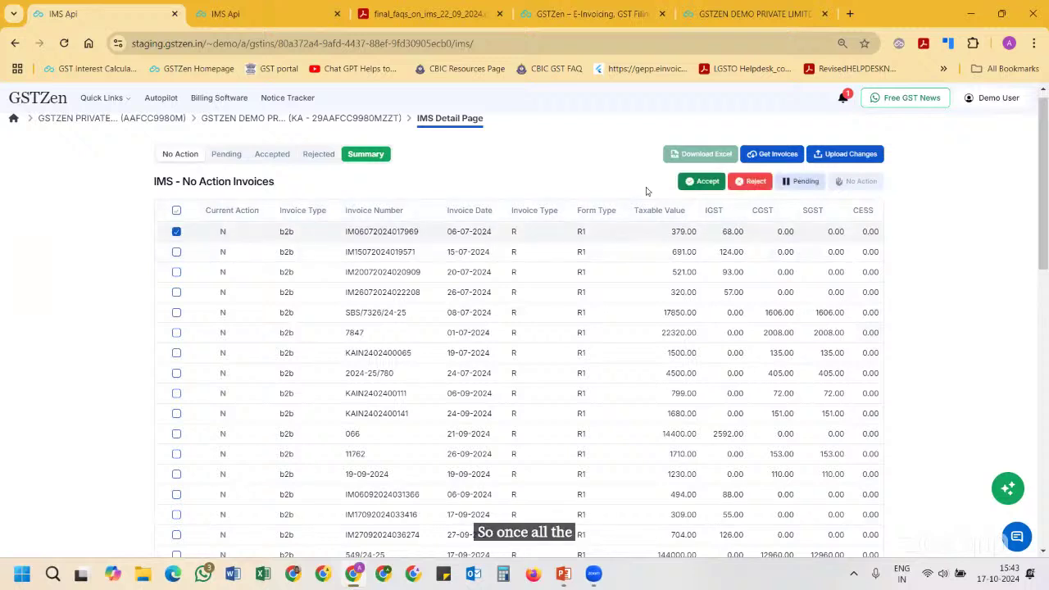
Upload the invoice action changes to the GST portal and wait for the upload to finish
left_click(854, 154)
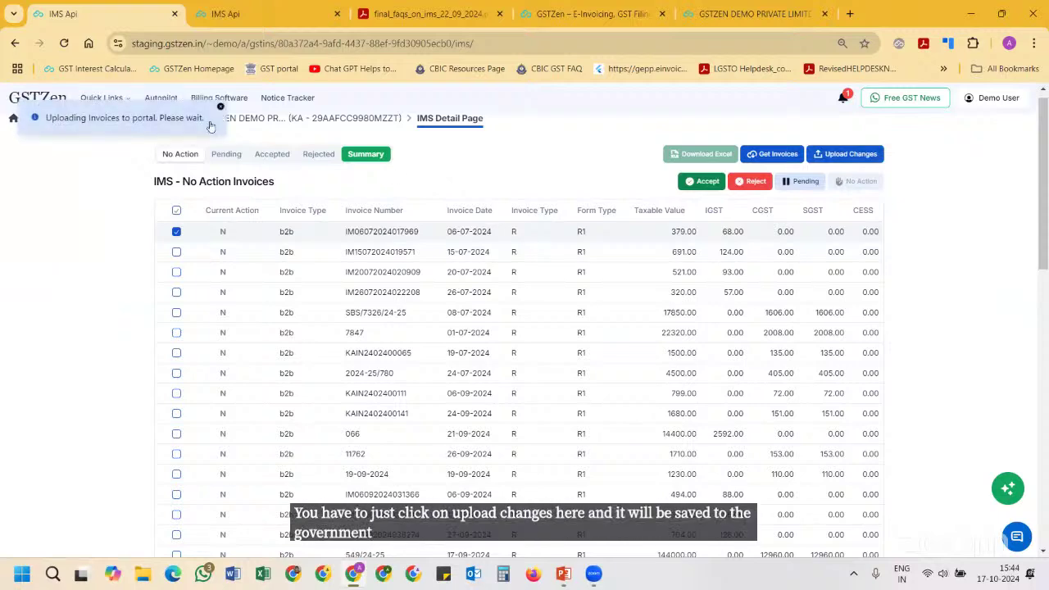
scroll(356, 247, "down", 3)
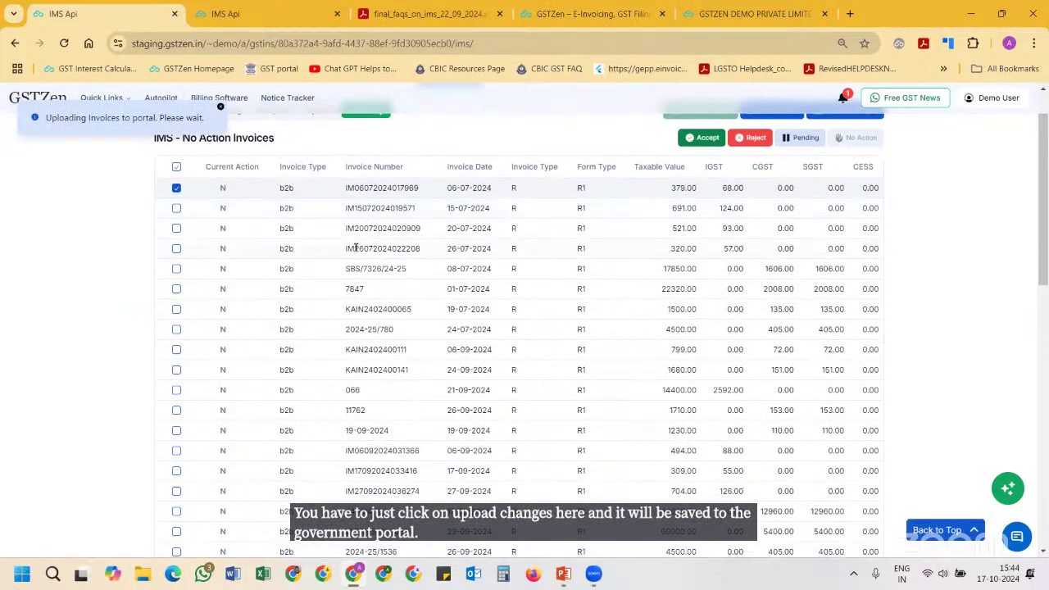
scroll(355, 248, "down", 1)
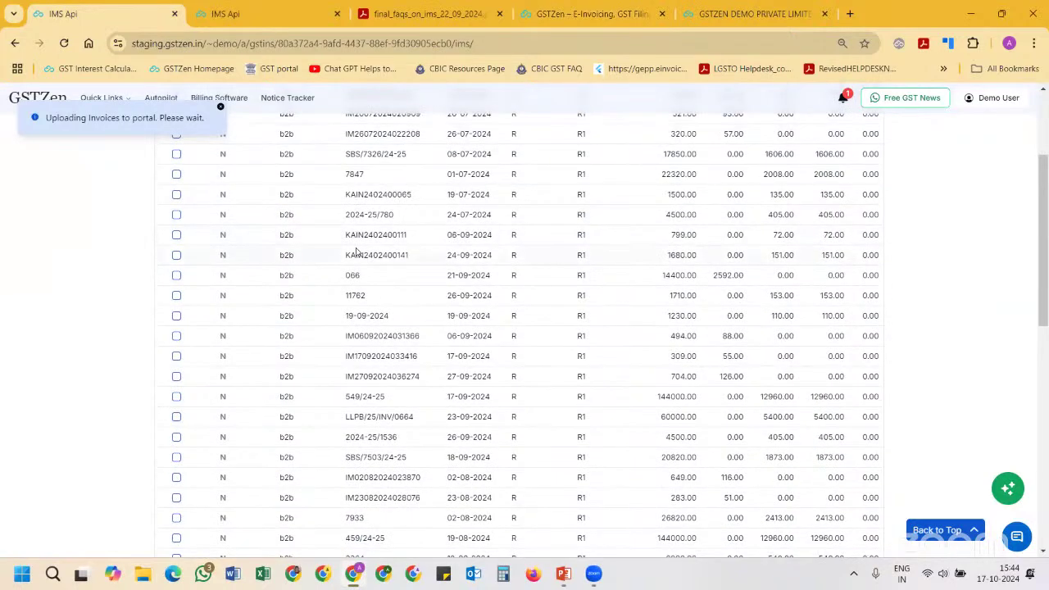
scroll(355, 252, "up", 4)
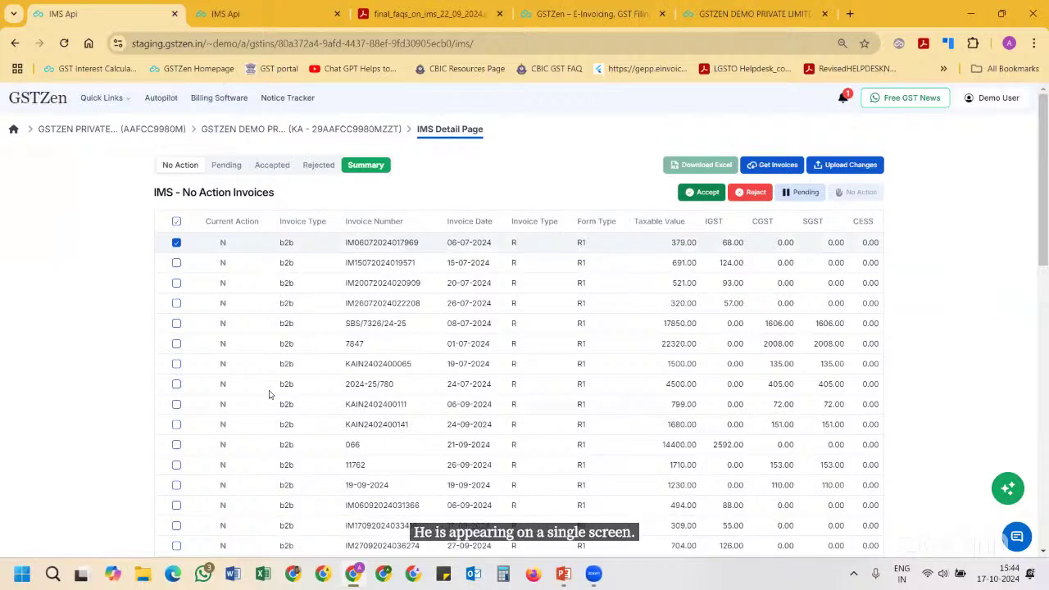
scroll(269, 394, "down", 1)
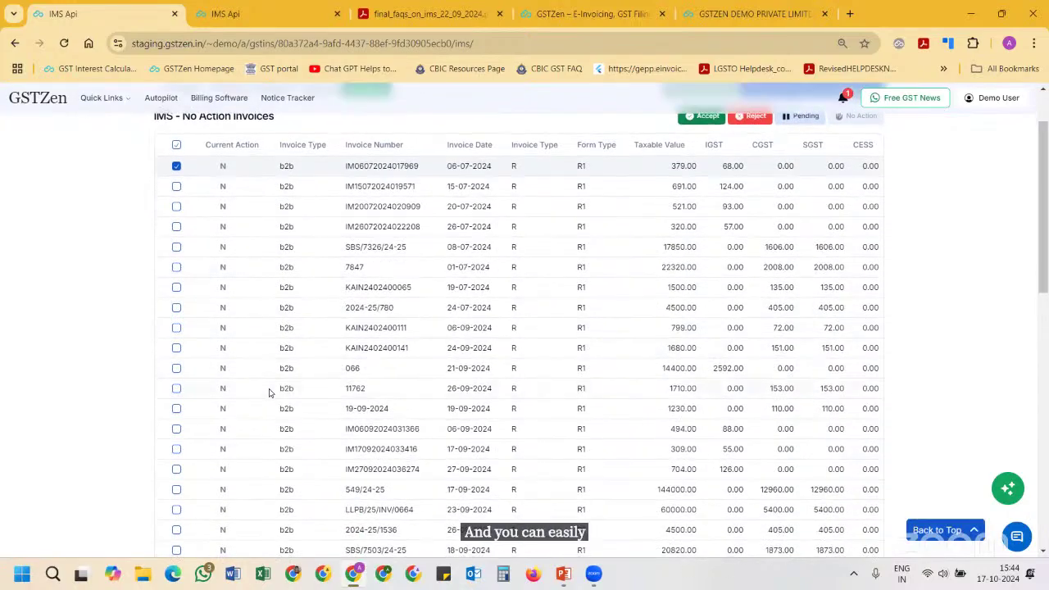
scroll(269, 394, "down", 3)
scroll(274, 328, "down", 1)
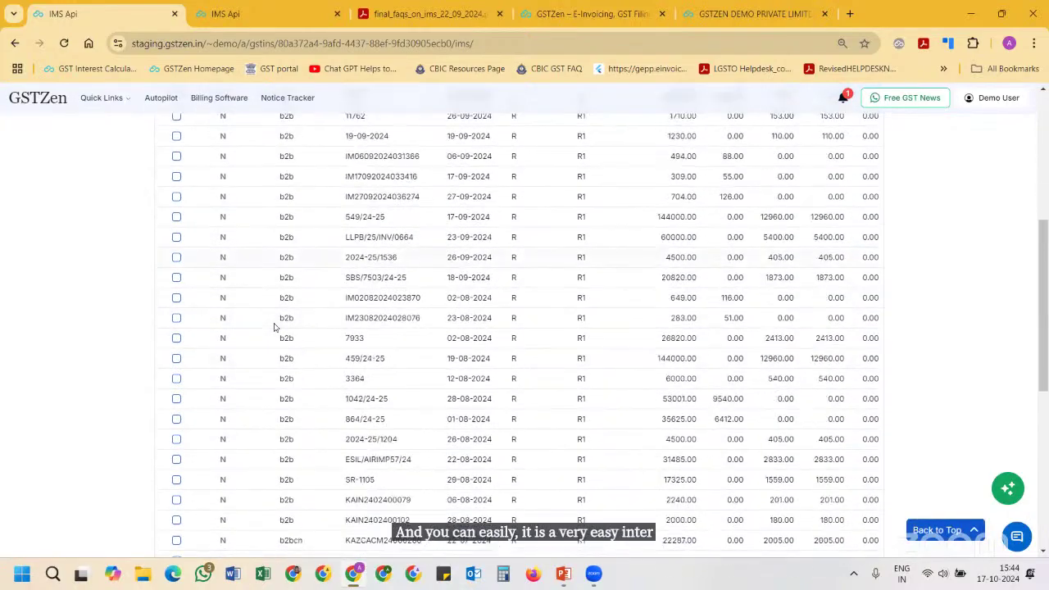
scroll(275, 328, "down", 5)
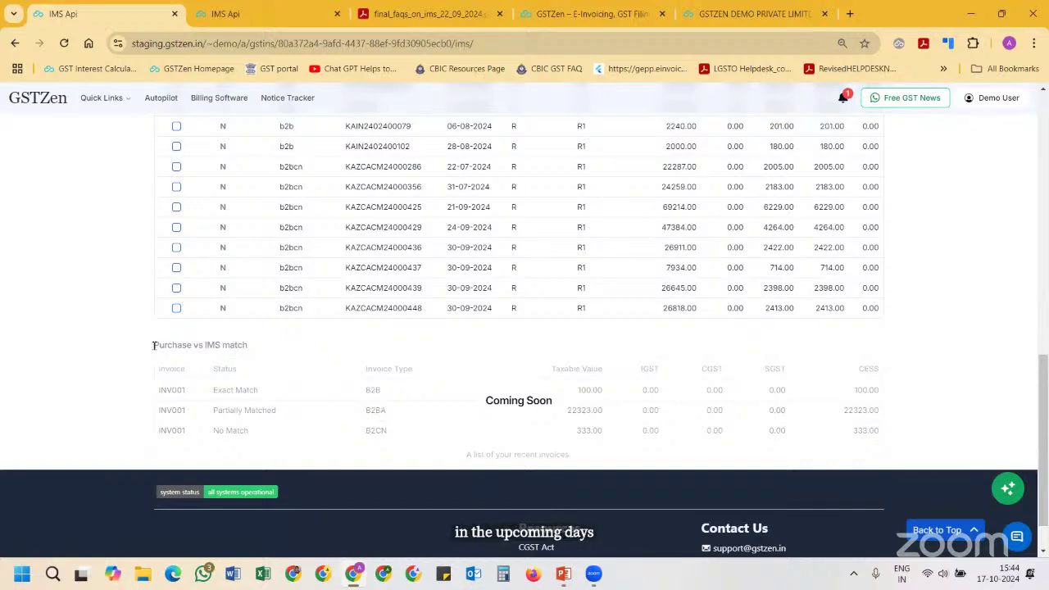
left_click_drag(154, 345, 237, 364)
scroll(329, 423, "up", 3)
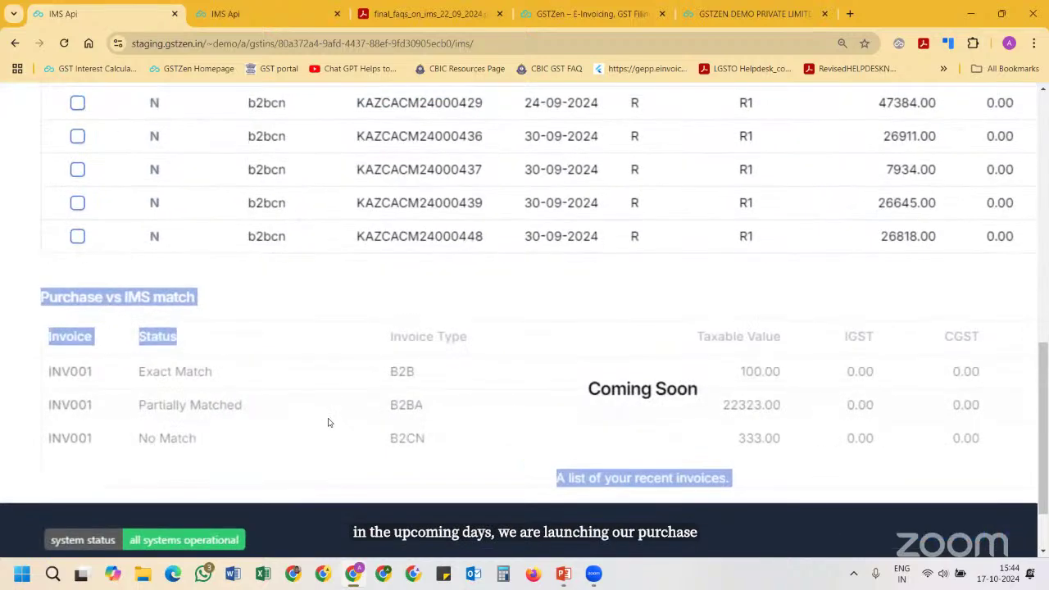
scroll(329, 422, "down", 1)
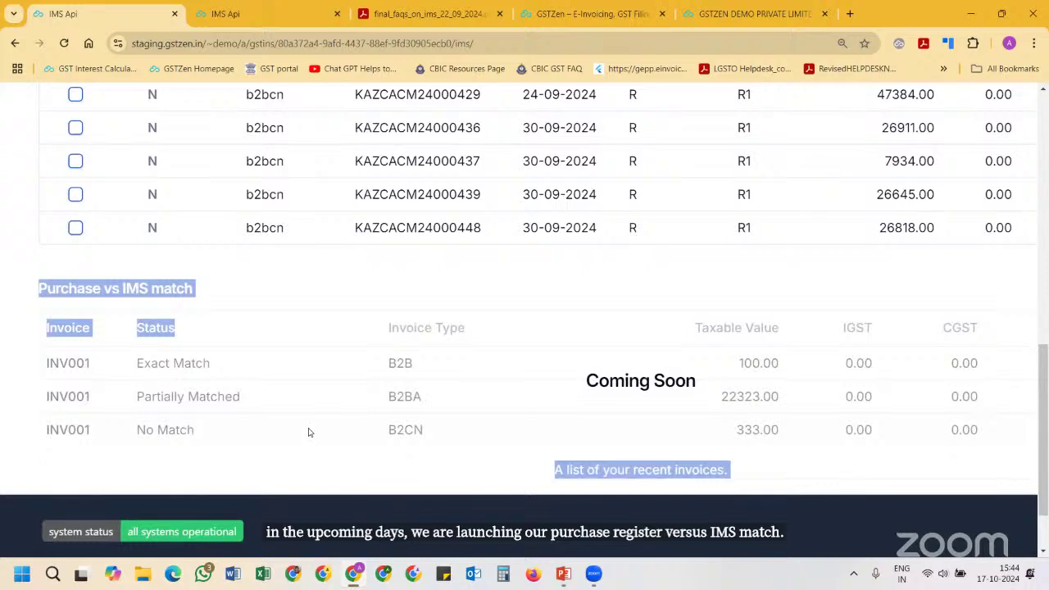
scroll(310, 433, "down", 2)
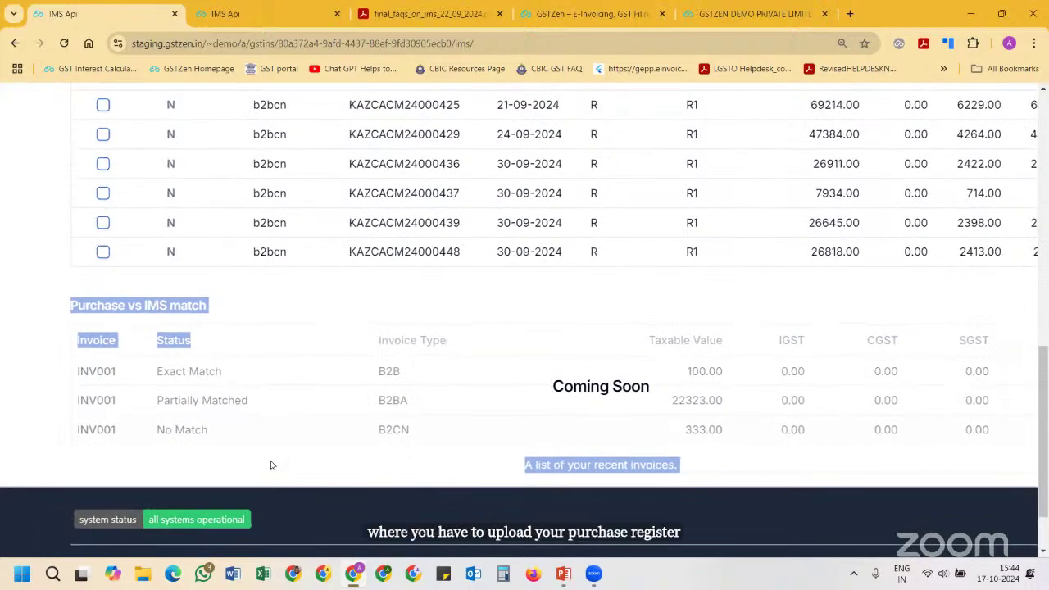
scroll(270, 464, "down", 3)
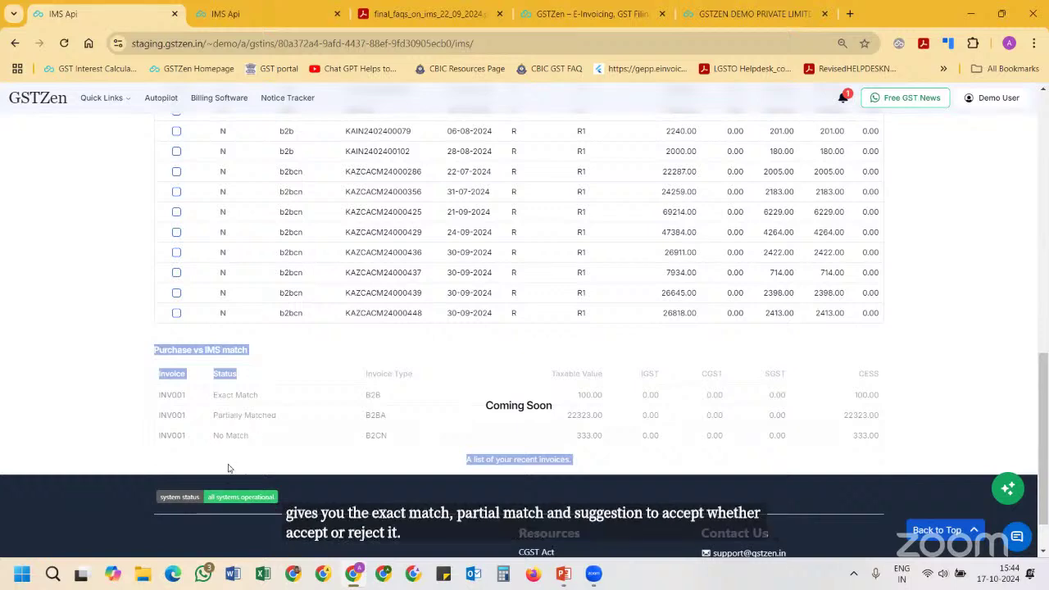
scroll(287, 438, "up", 1)
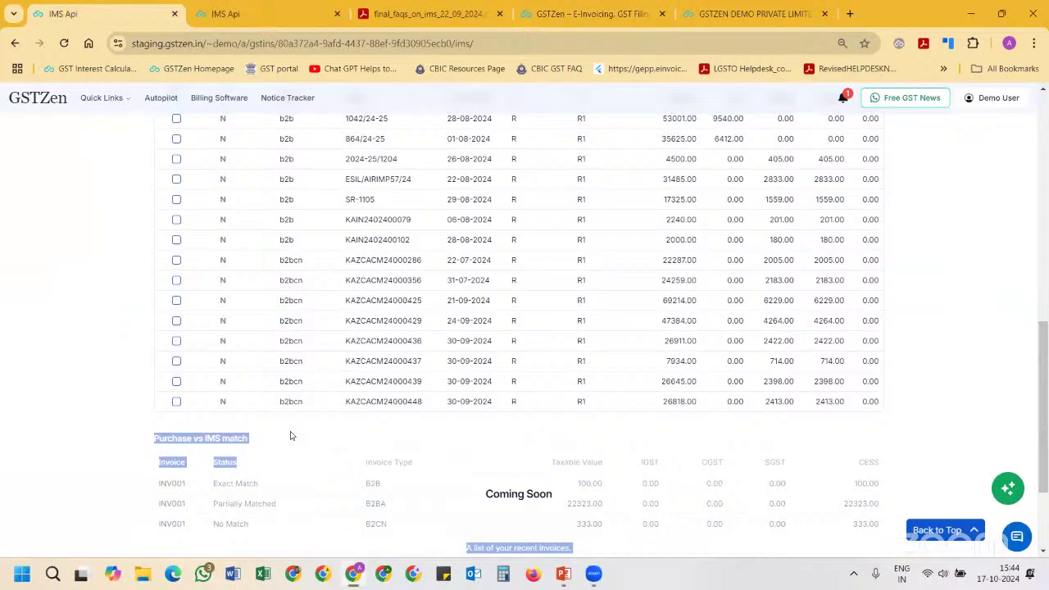
scroll(290, 435, "up", 10)
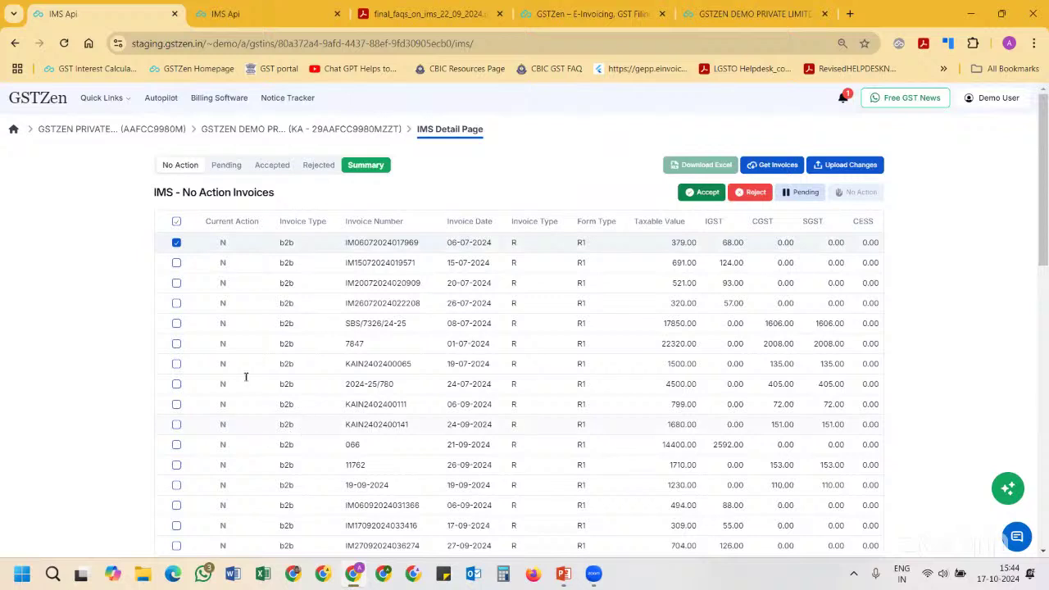
left_click(176, 263)
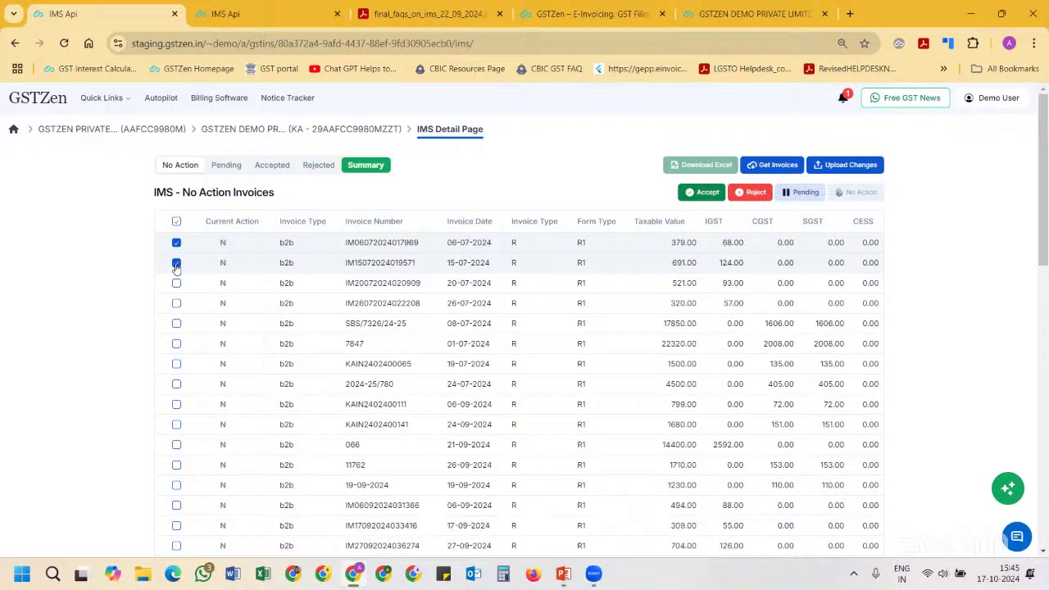
scroll(176, 266, "down", 3)
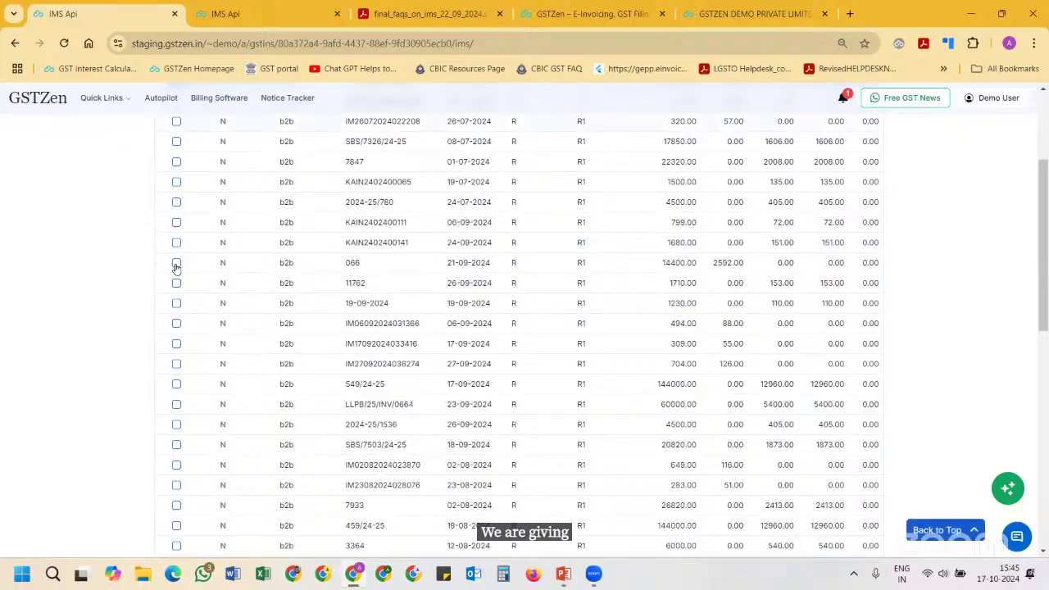
scroll(176, 268, "down", 3)
scroll(176, 269, "down", 5)
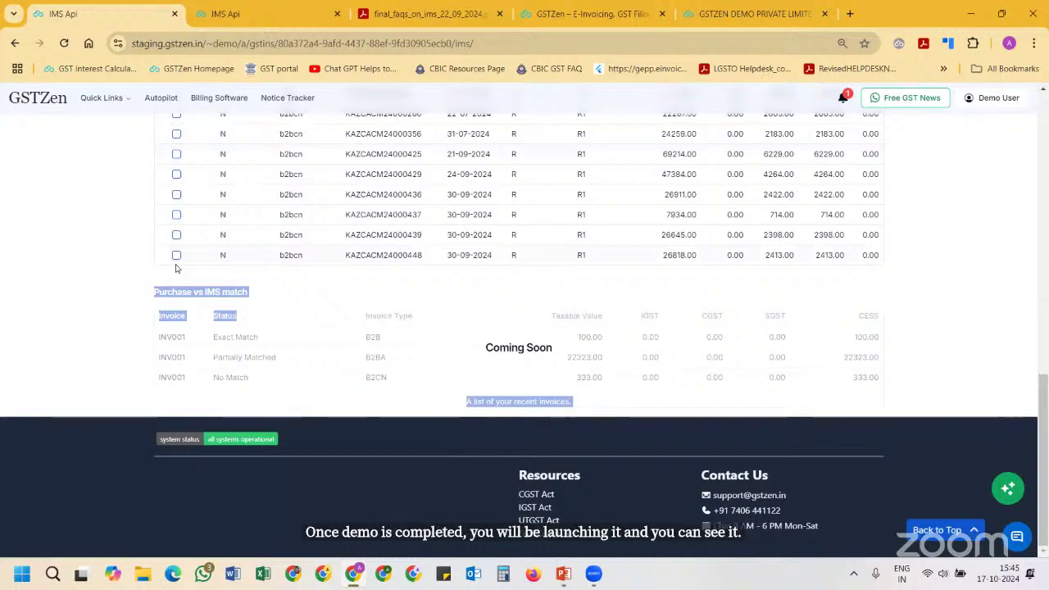
scroll(175, 268, "up", 1)
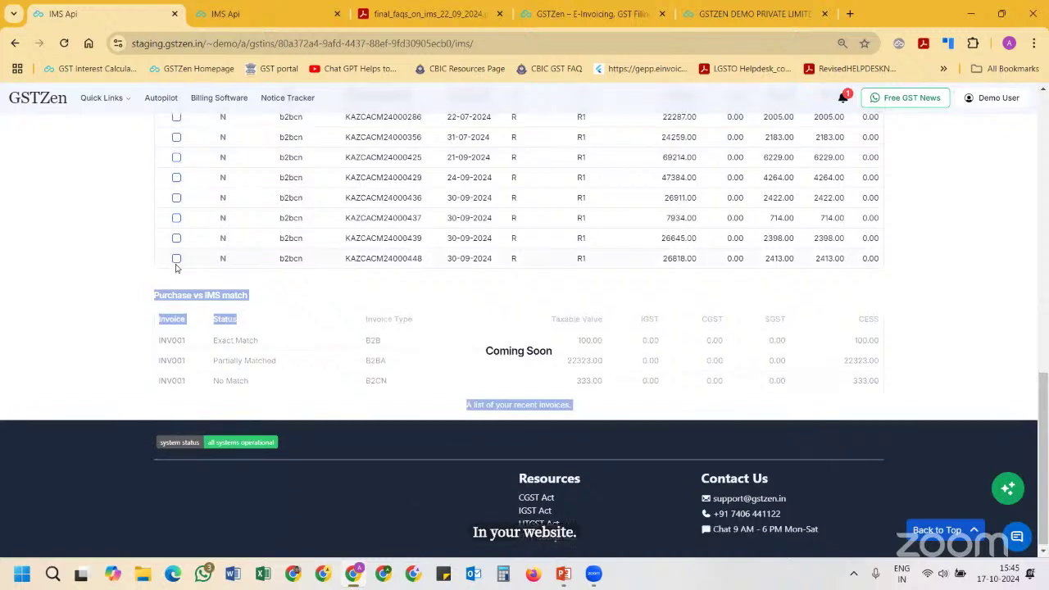